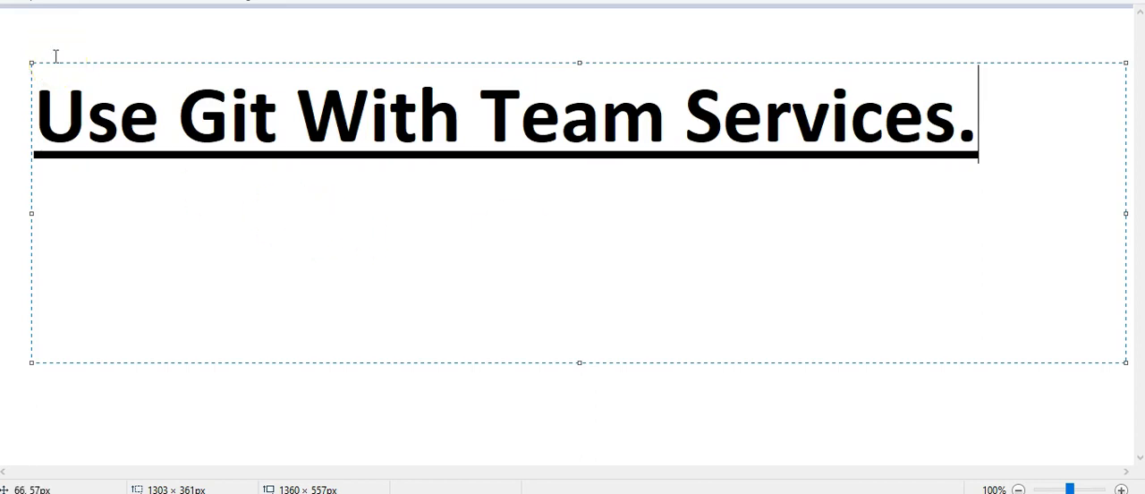
pyautogui.click(49, 25)
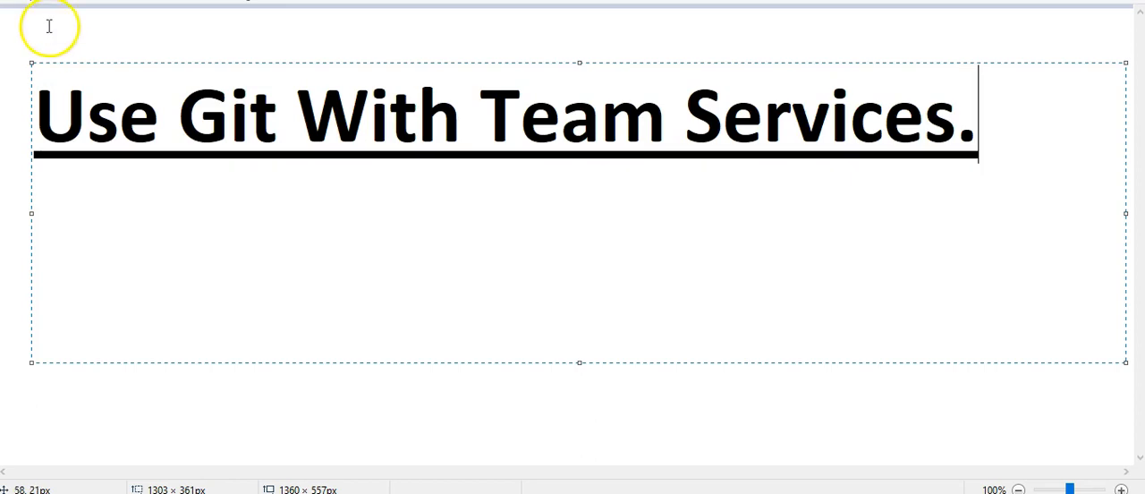
pyautogui.click(432, 351)
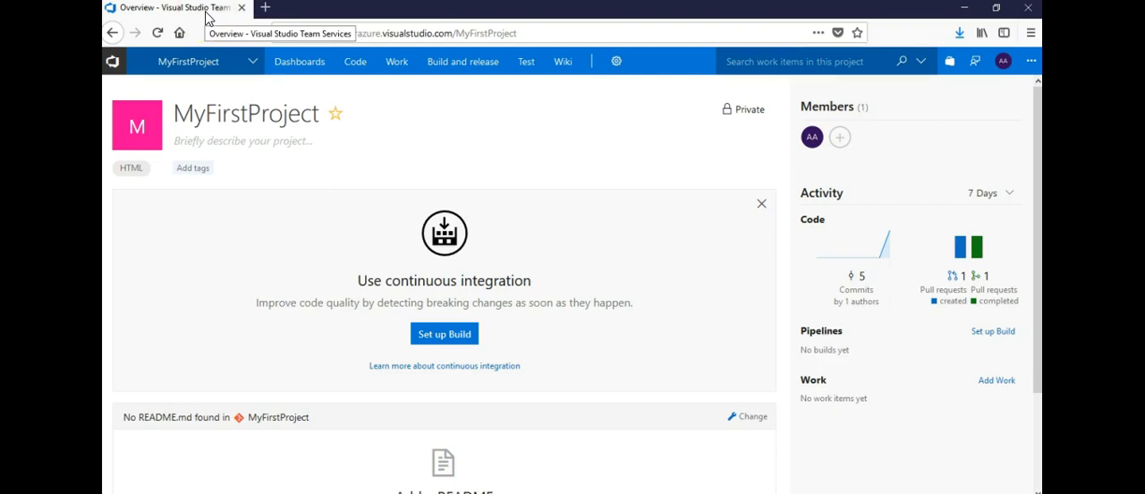
# - Search the web for "free account for visual studio" in a new browser tab
pyautogui.click(264, 8)
pyautogui.write('free a')
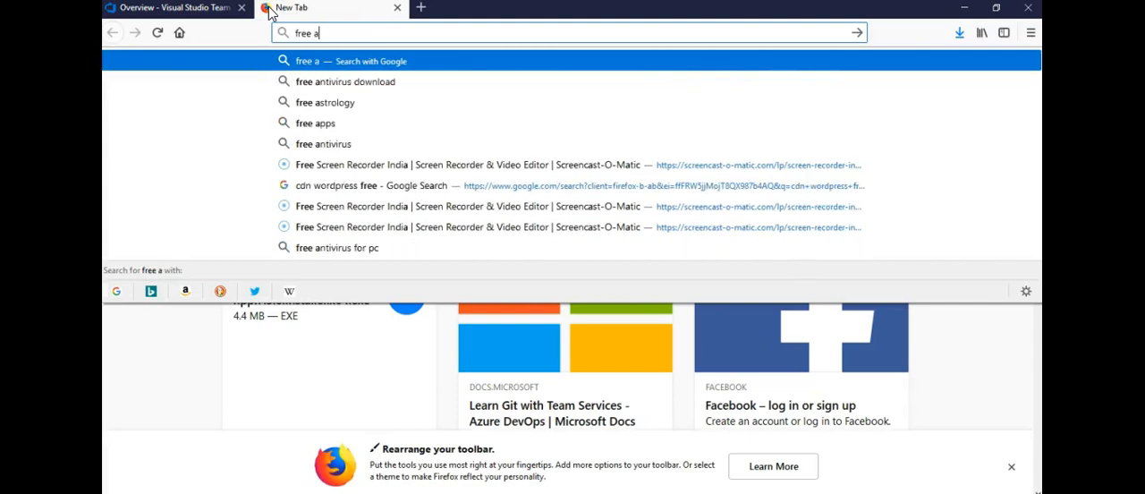
pyautogui.write('ccount for visyal')
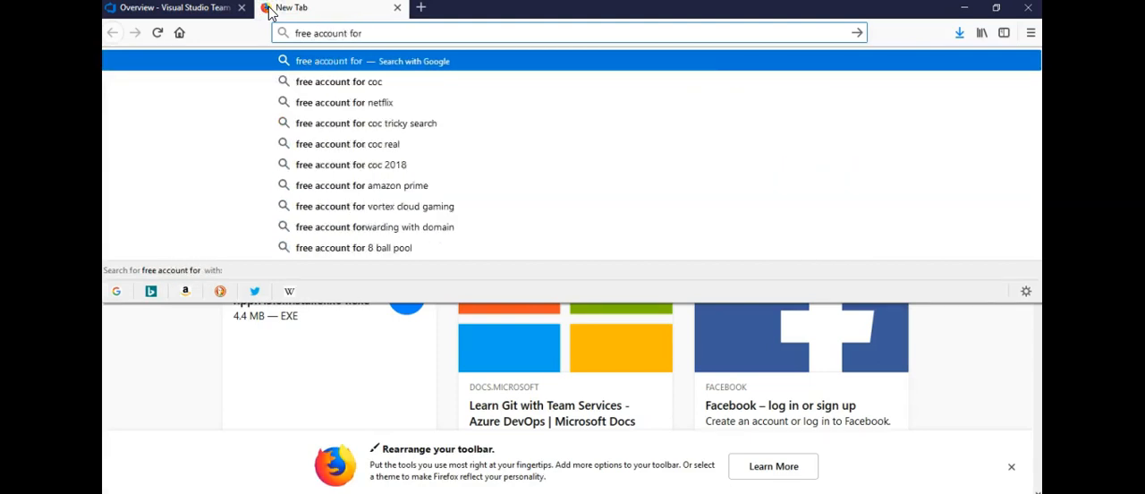
pyautogui.press('BackSpace')
pyautogui.press('BackSpace')
pyautogui.press('BackSpace')
pyautogui.press('BackSpace')
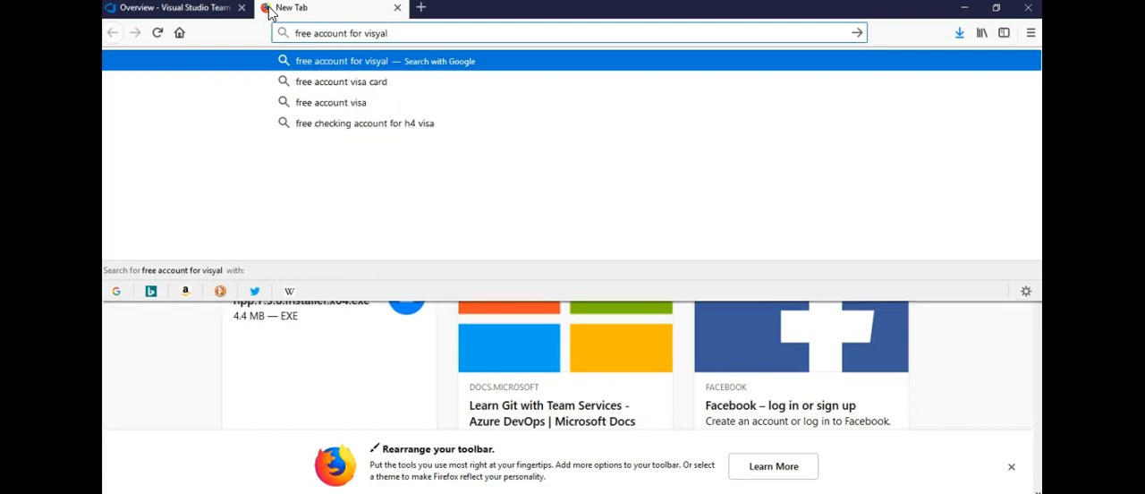
pyautogui.write('ual studio')
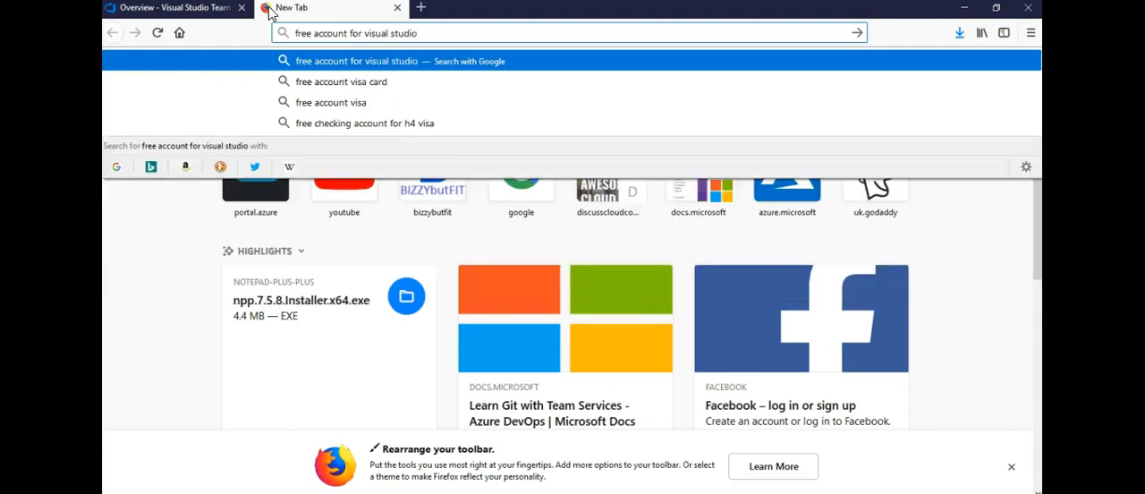
pyautogui.press('Return')
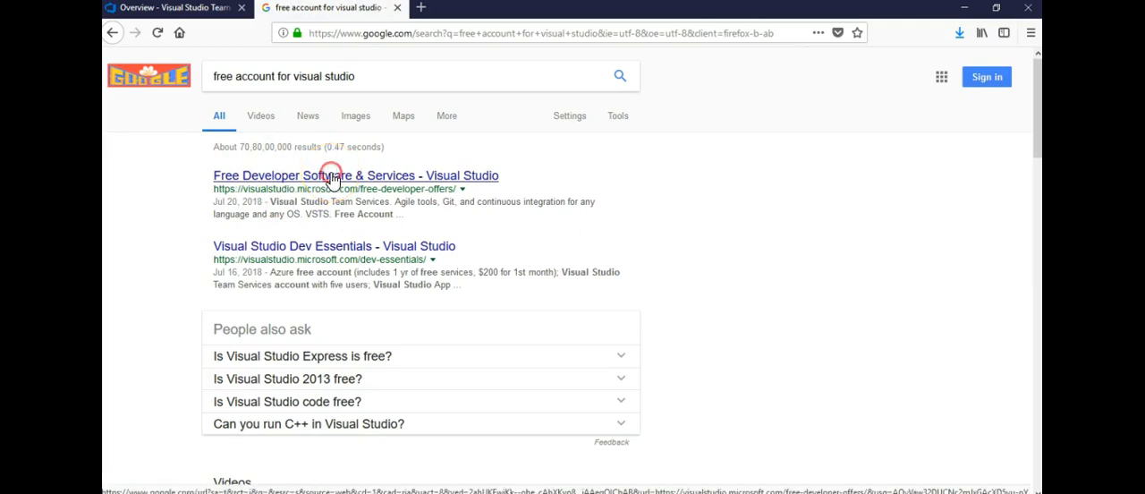
# - Open the "Free Developer Software & Services" result in a new tab and follow the Visual Studio Team Services free account offer
pyautogui.rightClick(333, 178)
pyautogui.click(366, 183)
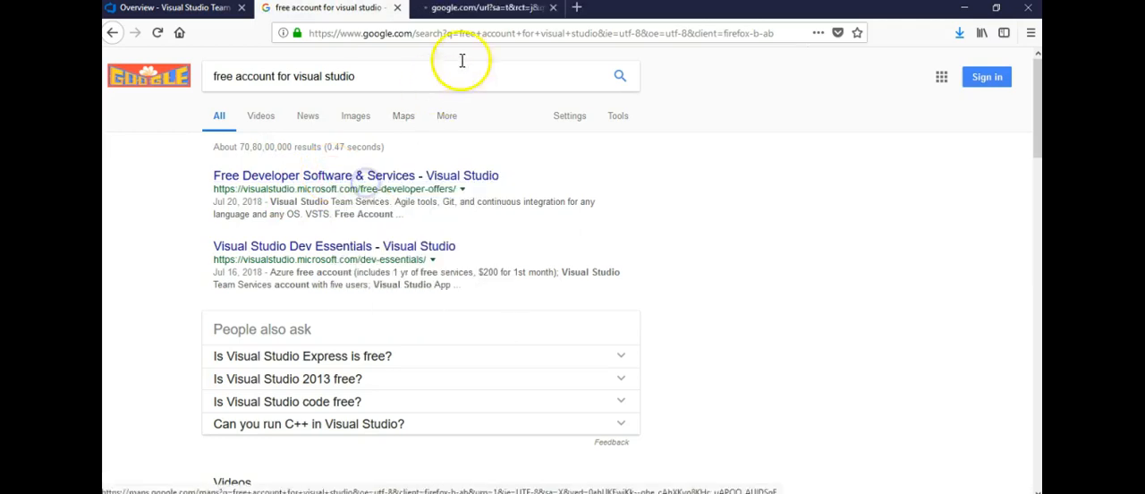
pyautogui.click(506, 11)
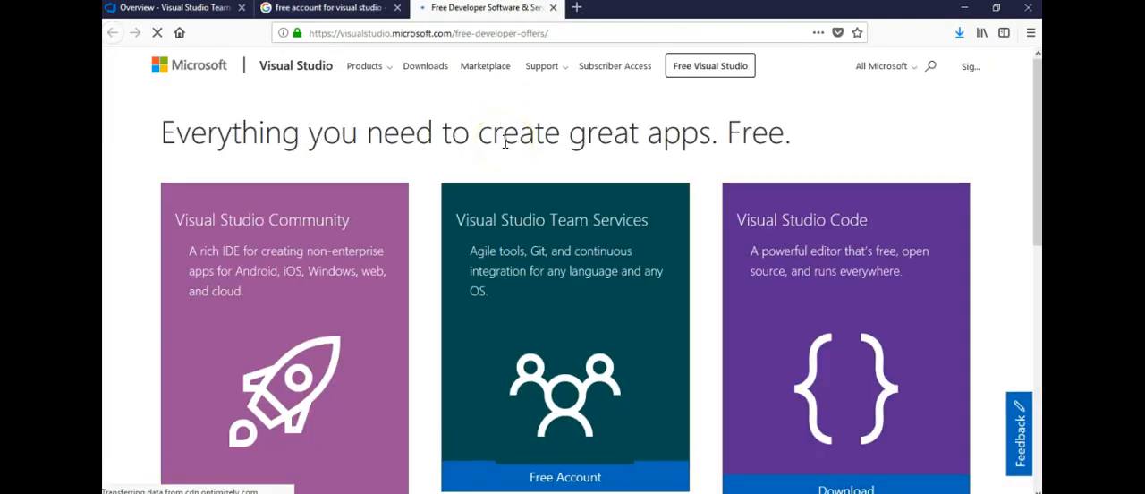
pyautogui.scroll(-3, 505, 143)
pyautogui.scroll(3, 504, 148)
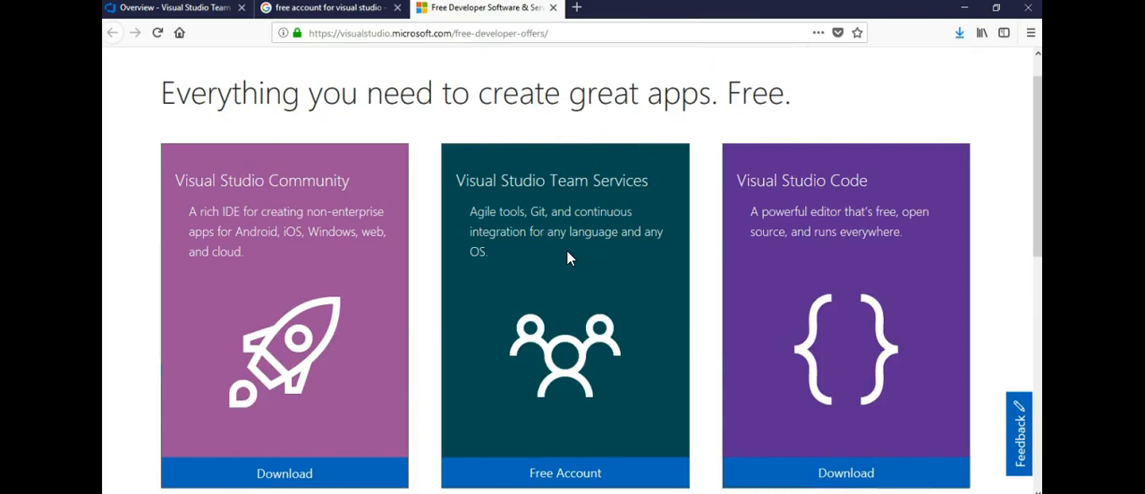
pyautogui.scroll(-1, 567, 257)
pyautogui.click(546, 401)
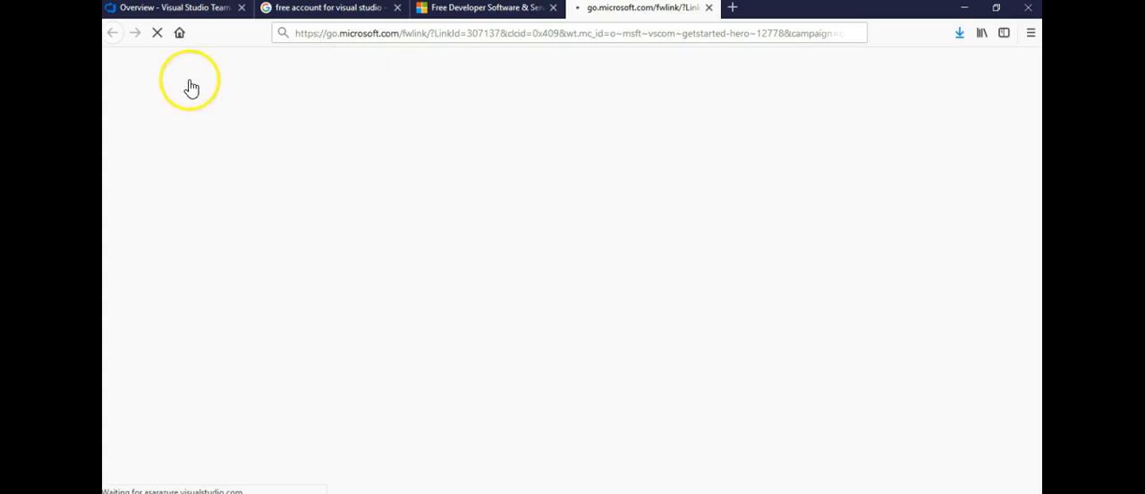
# - Return to the MyFirstProject overview and open the code files of the asarrepo1 repository
pyautogui.click(170, 12)
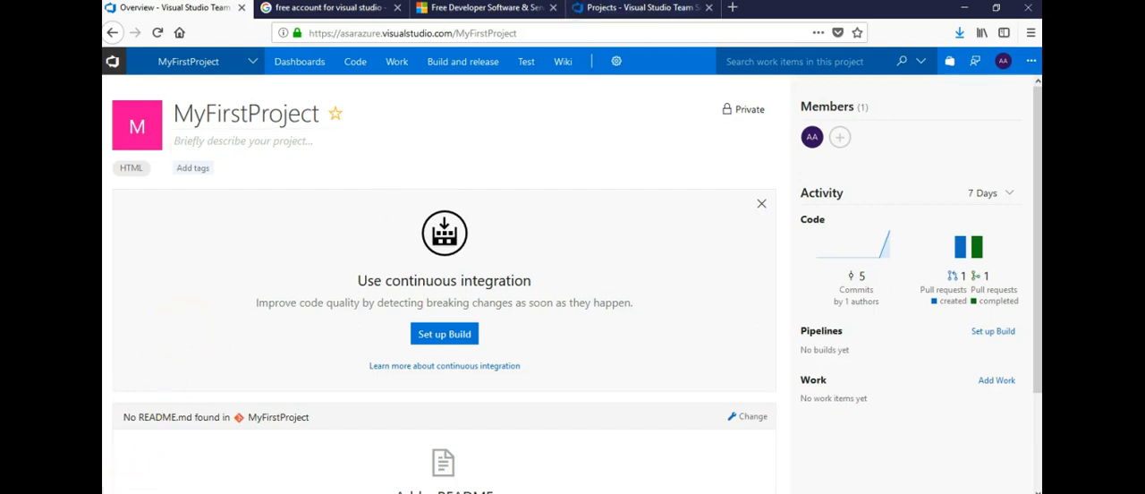
pyautogui.click(570, 222)
pyautogui.click(357, 64)
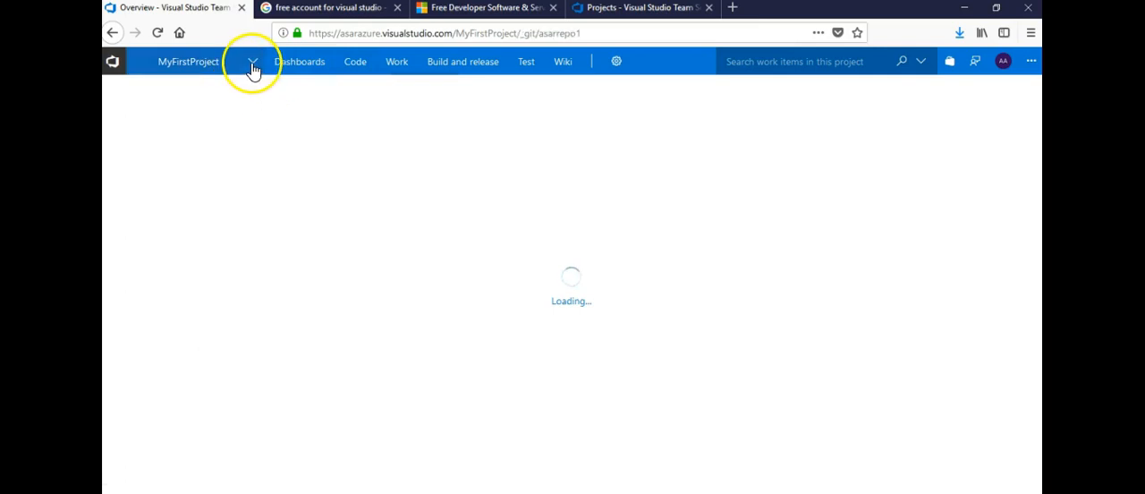
pyautogui.press('Return')
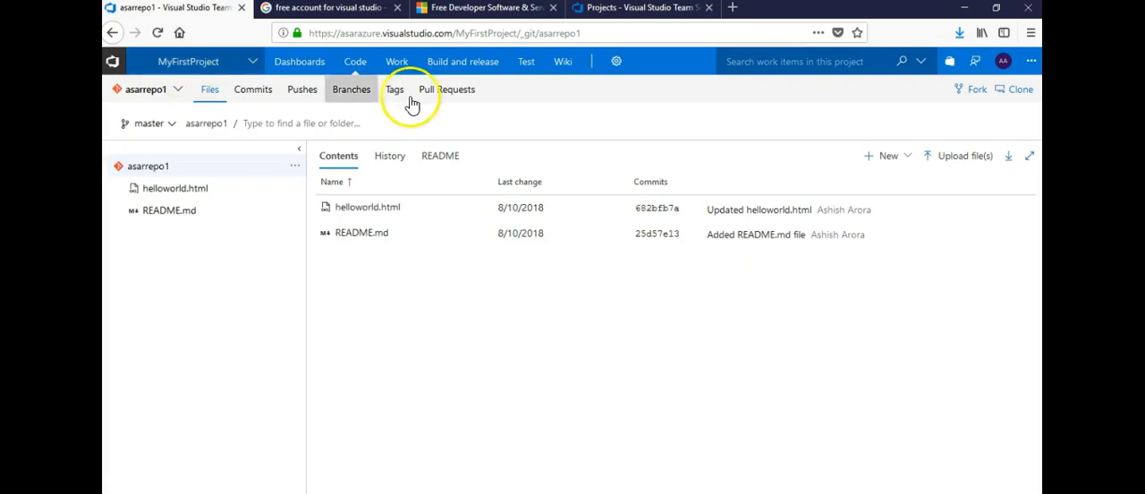
pyautogui.click(356, 68)
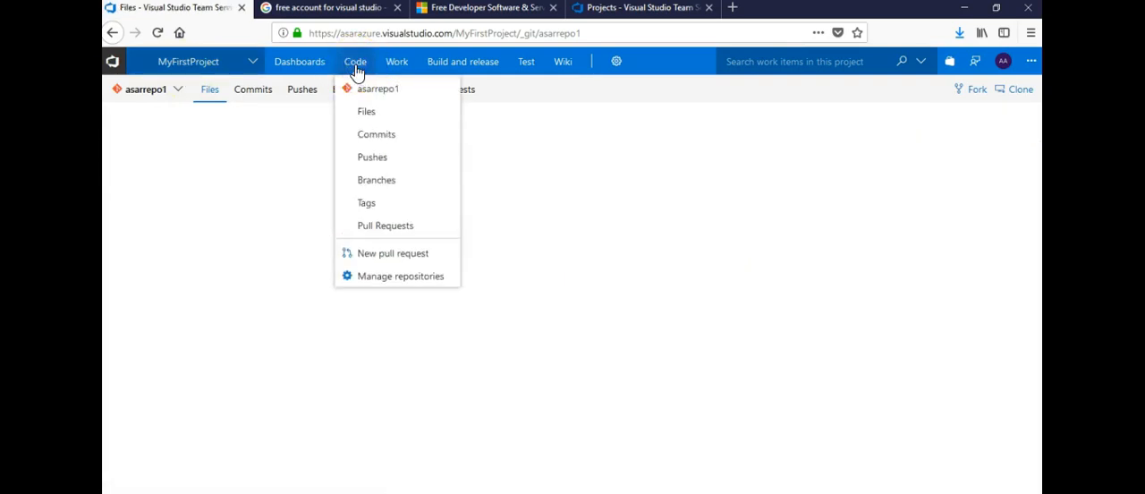
# - Start a new repository in MyFirstProject and choose Git as its type
pyautogui.click(176, 100)
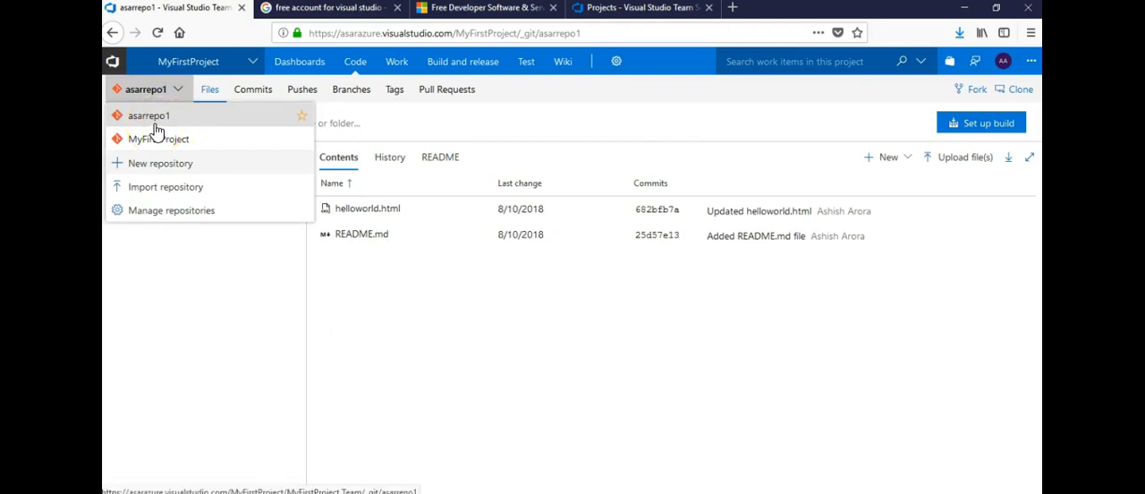
pyautogui.click(156, 168)
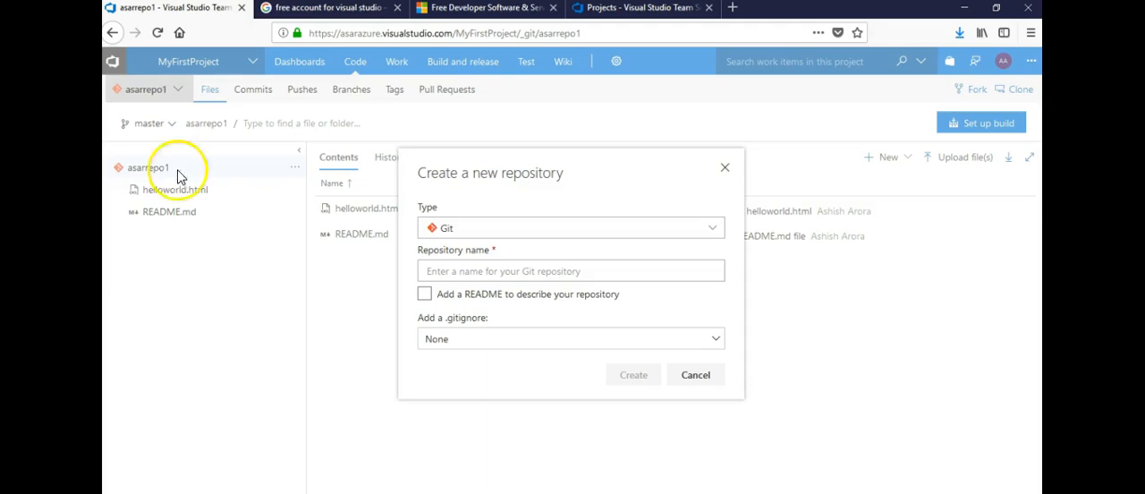
pyautogui.click(547, 229)
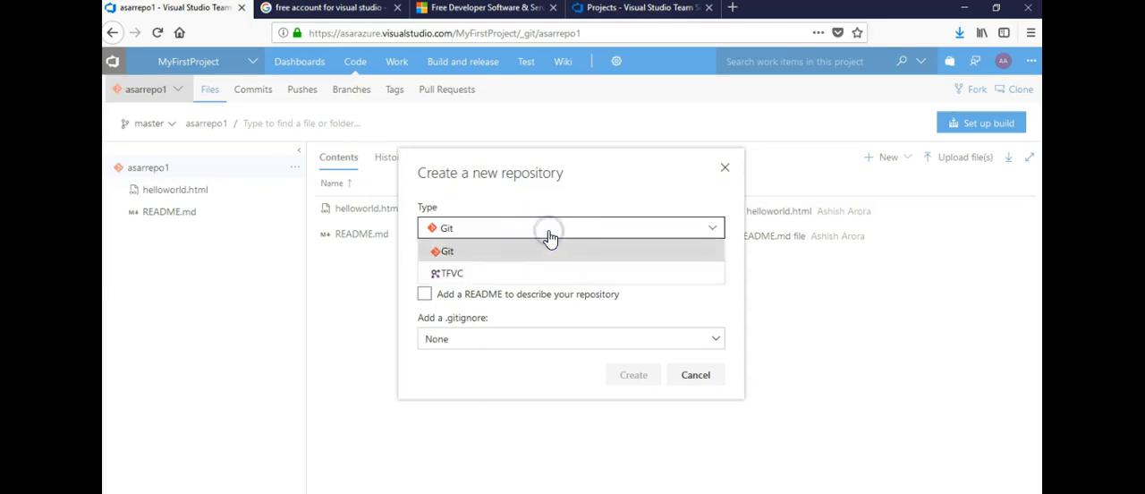
pyautogui.click(548, 231)
pyautogui.click(547, 233)
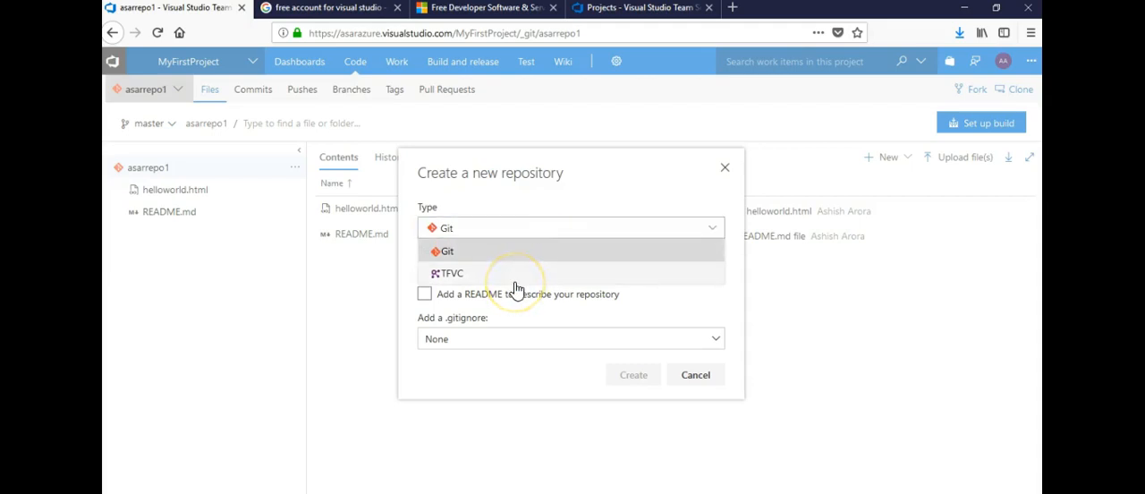
pyautogui.click(501, 256)
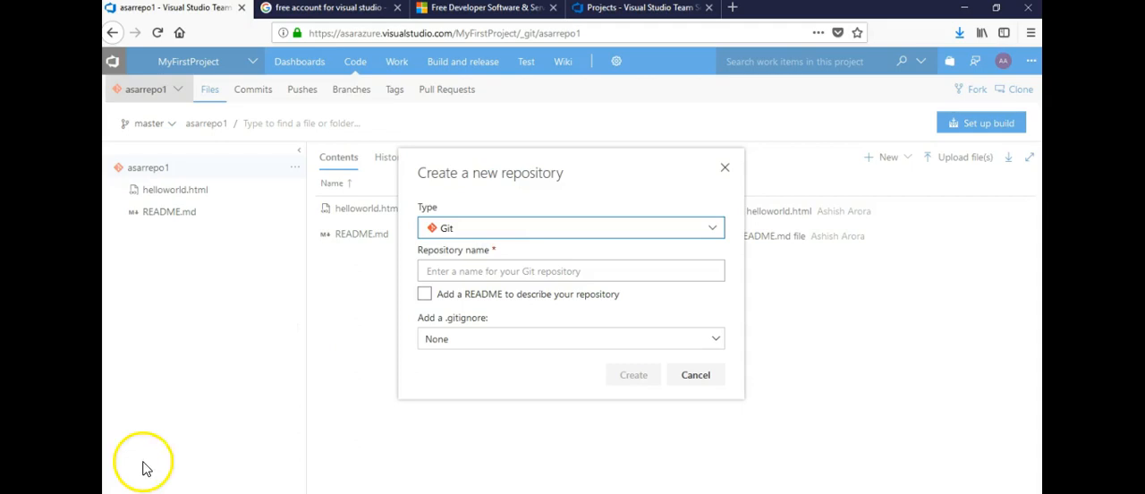
# - Name the new repository asarrepo2 and create it without a README and with .gitignore set to None
pyautogui.click(480, 267)
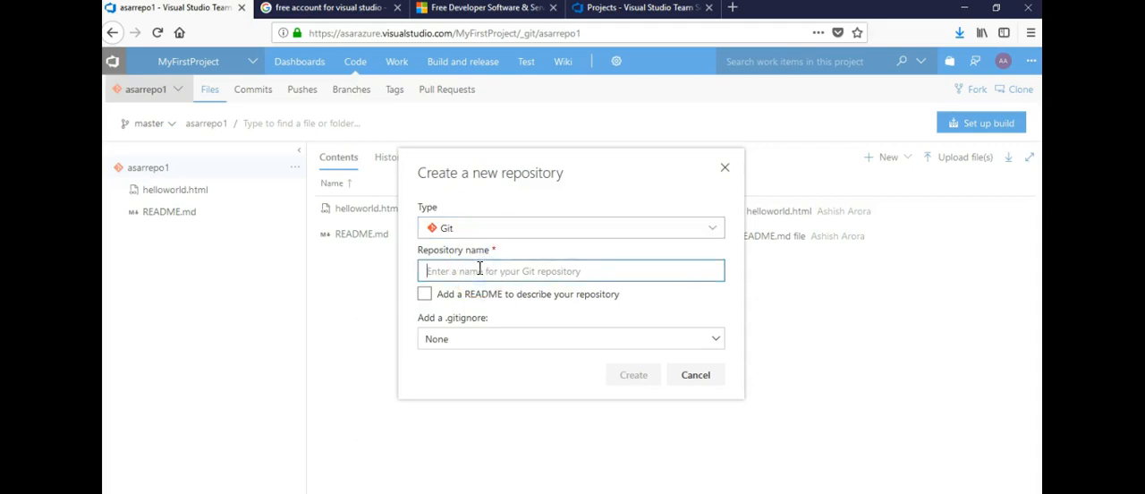
pyautogui.write('asa')
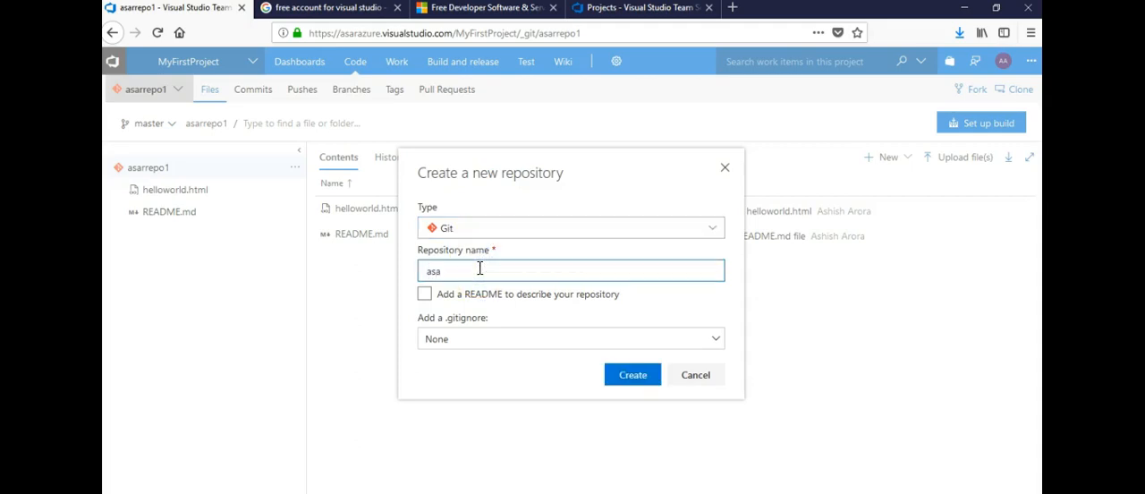
pyautogui.write('rrepo2')
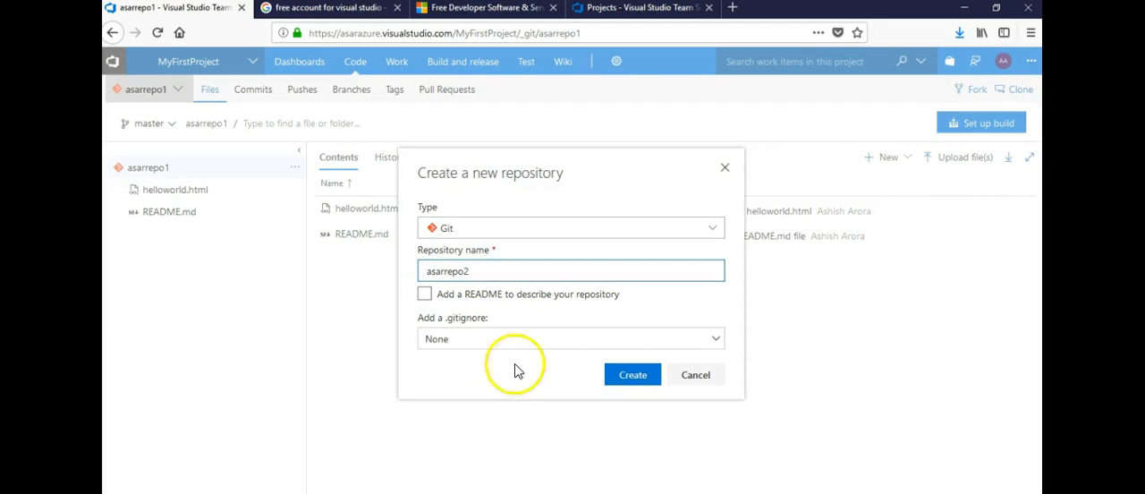
pyautogui.click(523, 302)
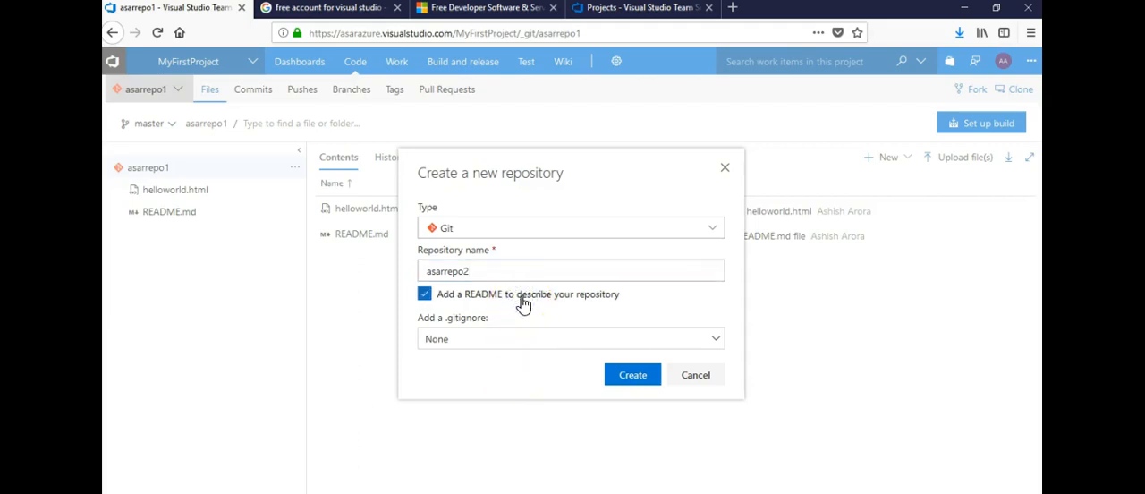
pyautogui.click(523, 304)
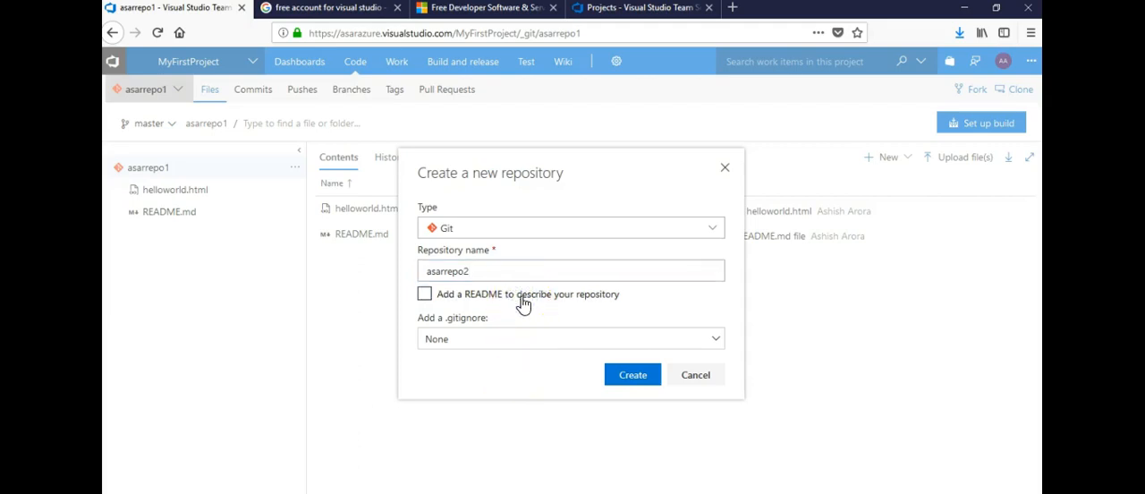
pyautogui.click(519, 349)
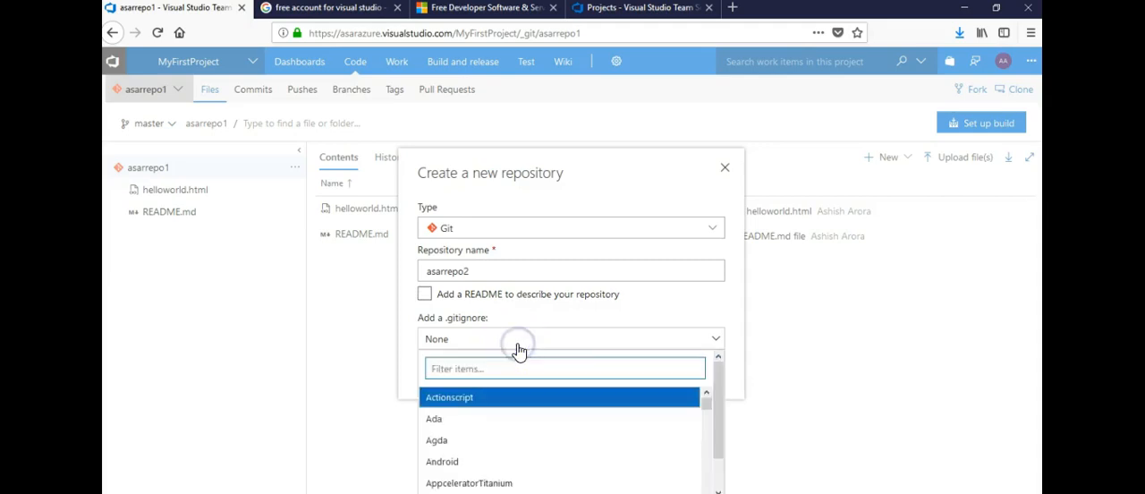
pyautogui.click(519, 348)
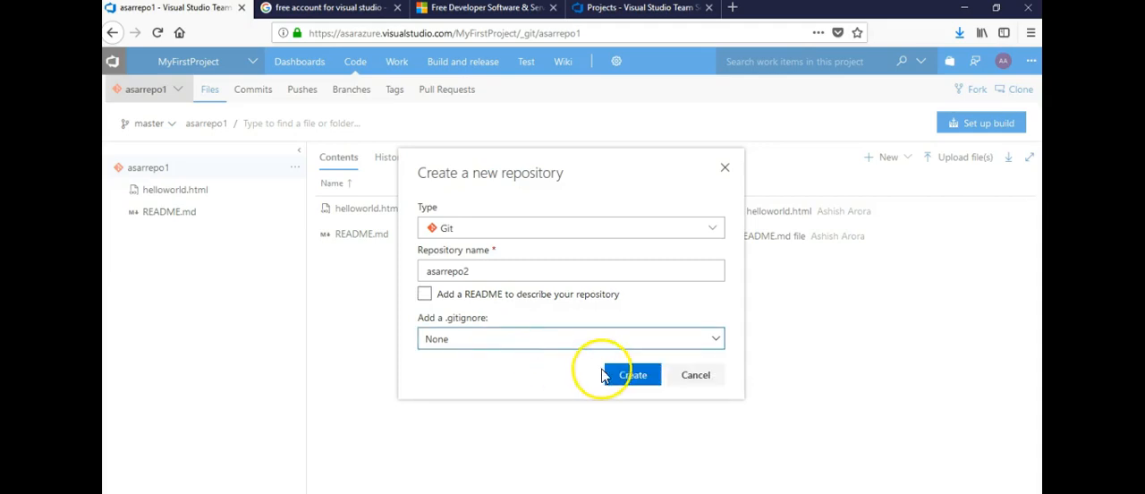
pyautogui.click(630, 376)
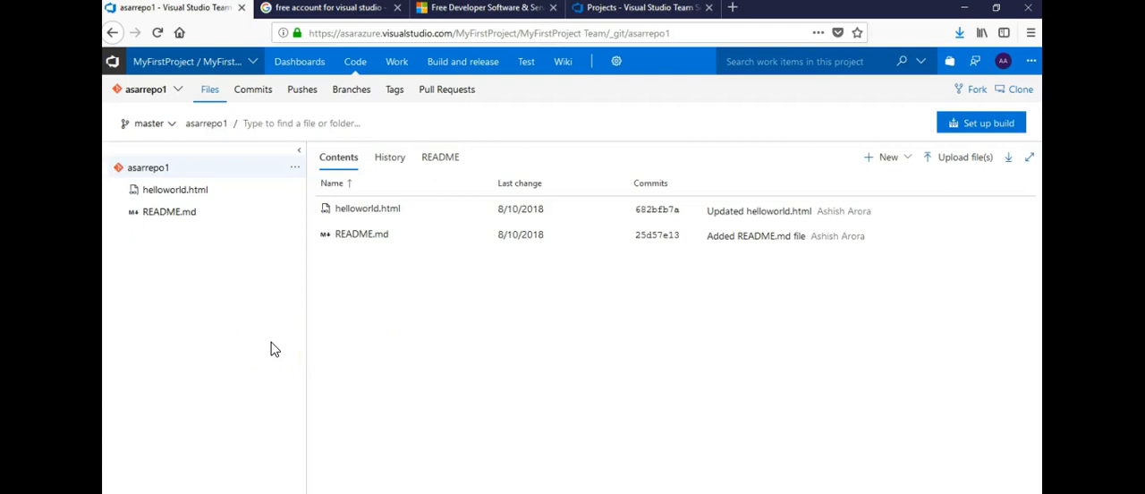
pyautogui.click(296, 170)
pyautogui.moveTo(306, 195)
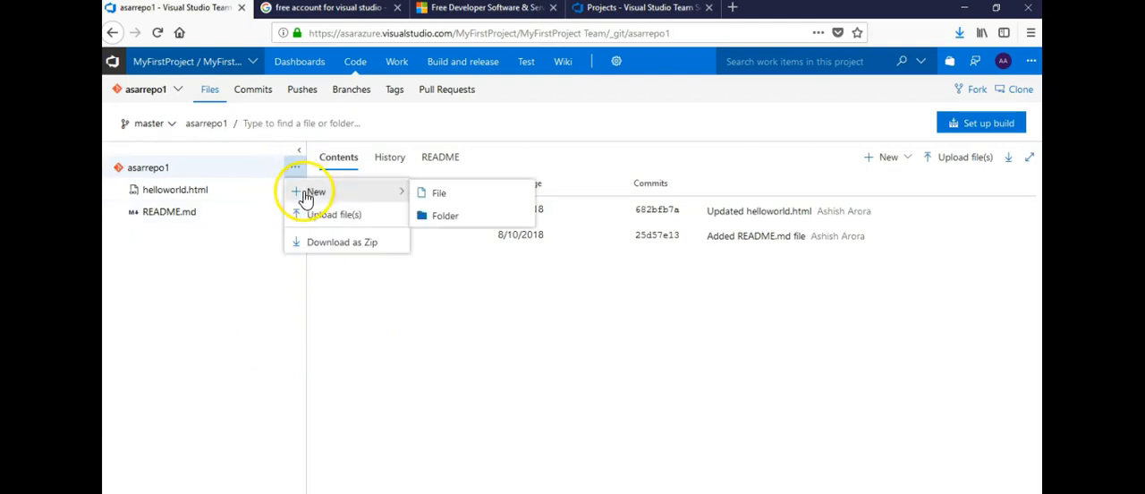
pyautogui.click(433, 195)
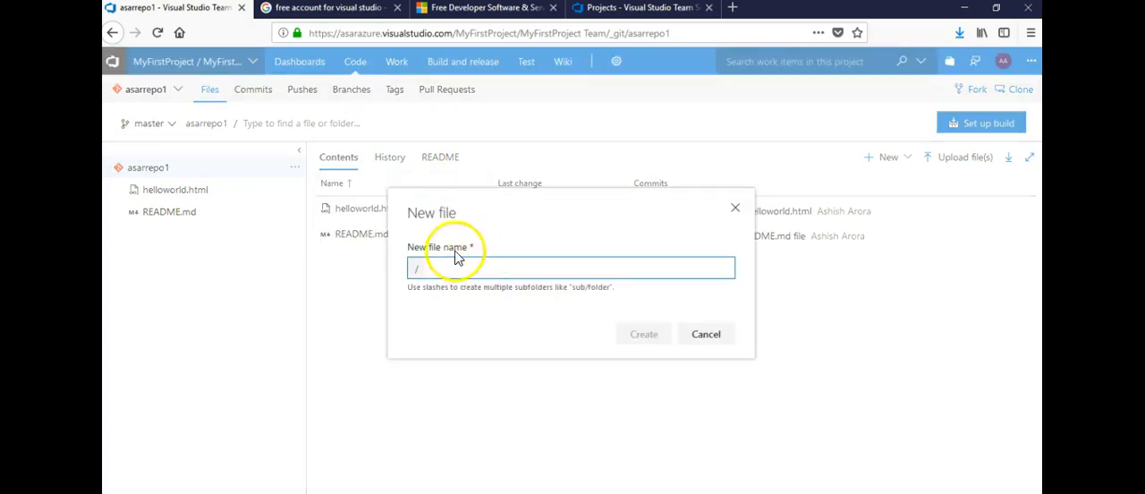
pyautogui.click(702, 338)
# - Start a file upload to asarrepo1 and choose helloworld.html from the TEACHABLE folder
pyautogui.click(295, 170)
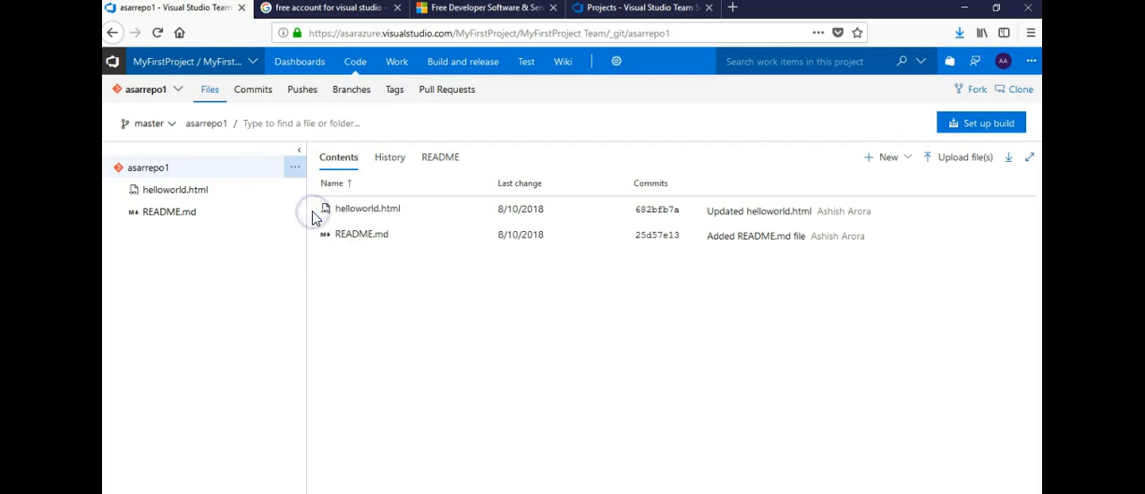
pyautogui.click(701, 159)
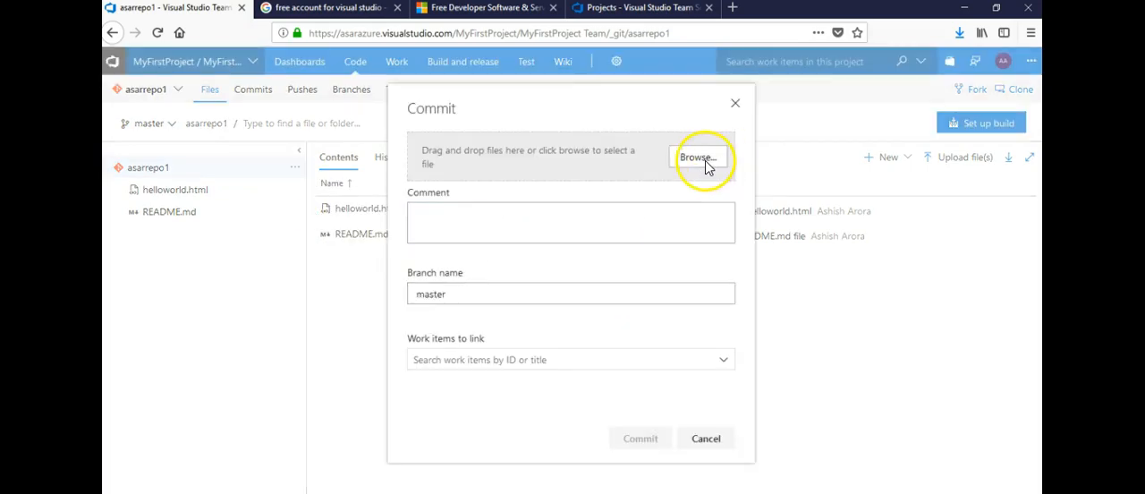
pyautogui.click(268, 139)
pyautogui.press('Down')
pyautogui.press('Down')
pyautogui.press('Down')
pyautogui.press('Down')
pyautogui.press('Down')
pyautogui.press('Down')
pyautogui.press('Down')
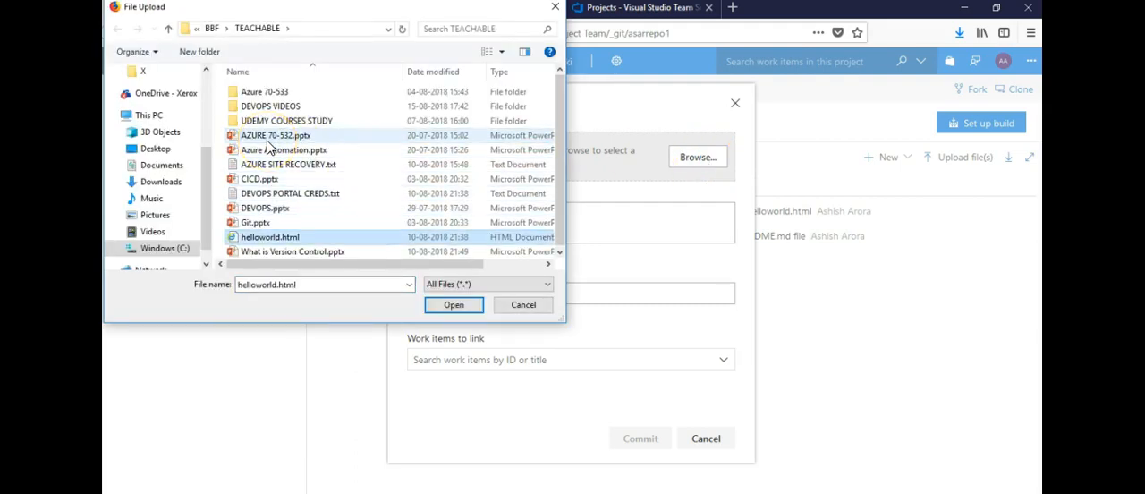
pyautogui.click(456, 309)
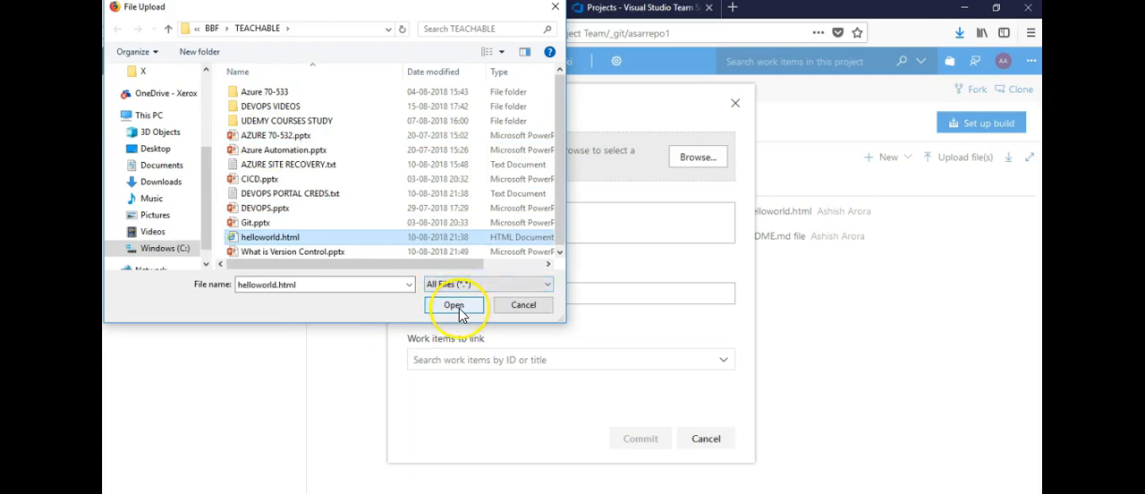
# - Enter "file upload" as the commit comment for the helloworld.html upload
pyautogui.click(464, 240)
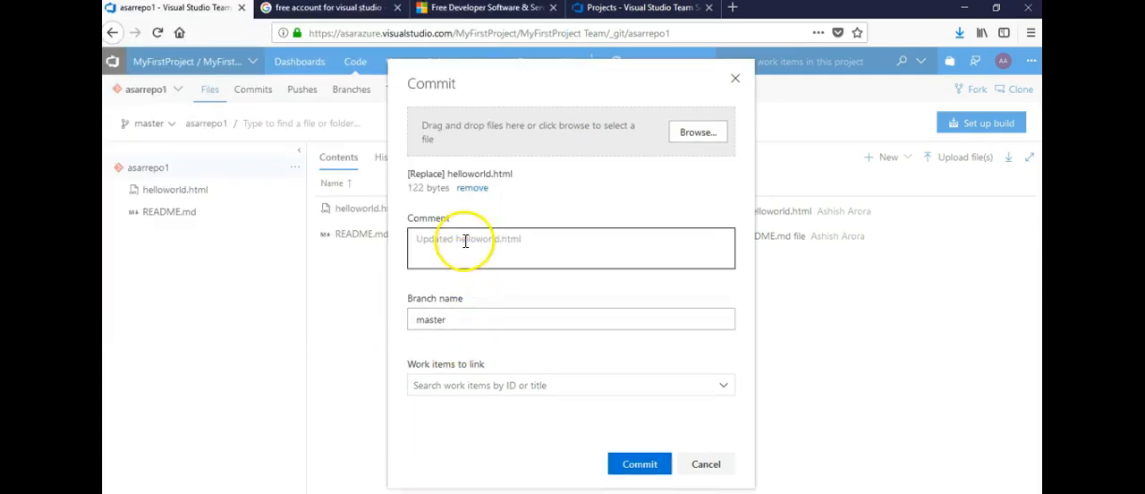
pyautogui.write('file ')
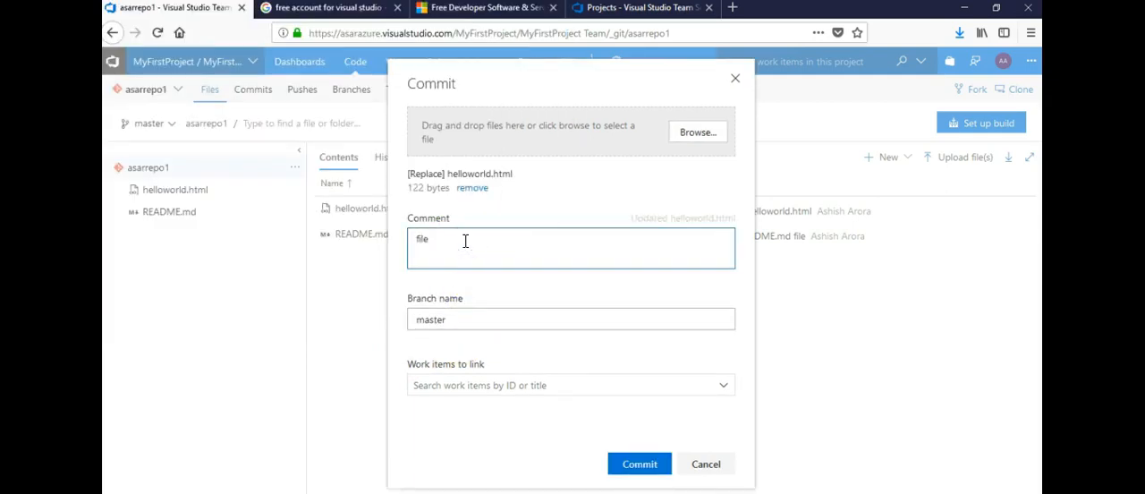
pyautogui.write('upload')
# - Set the branch name to master and commit the uploaded helloworld.html
pyautogui.click(483, 323)
pyautogui.click(483, 324)
pyautogui.doubleClick(527, 318)
pyautogui.press('BackSpace')
pyautogui.write('master')
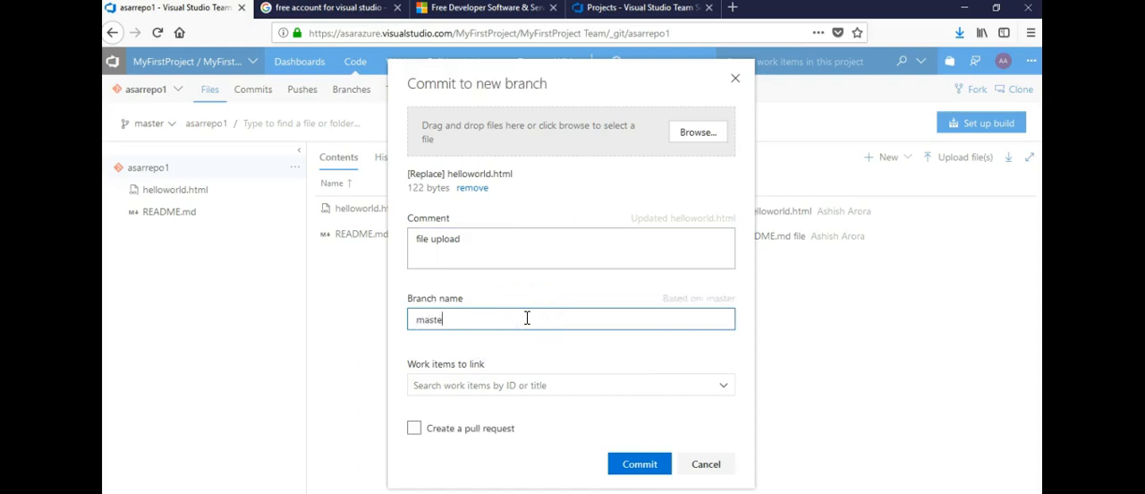
pyautogui.click(542, 297)
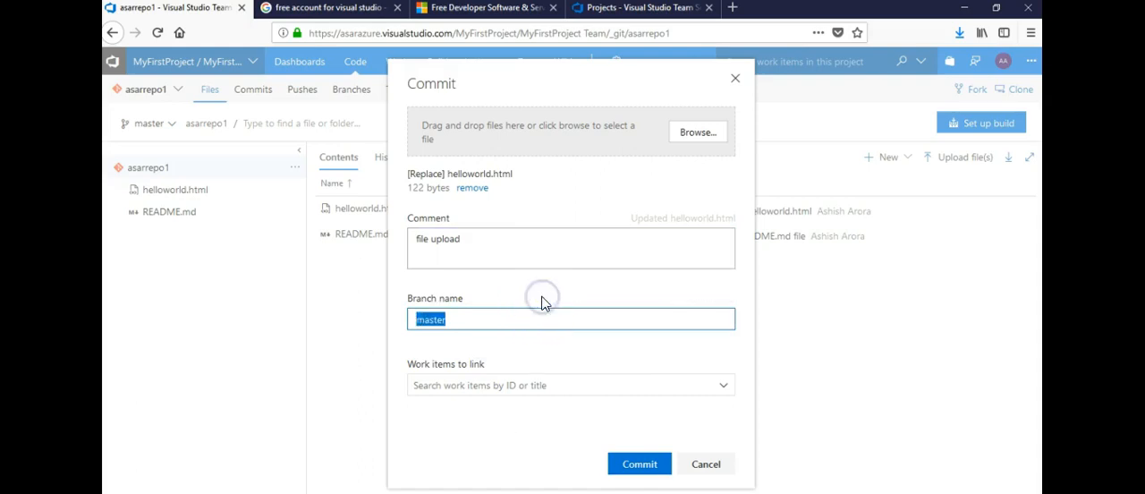
pyautogui.click(652, 466)
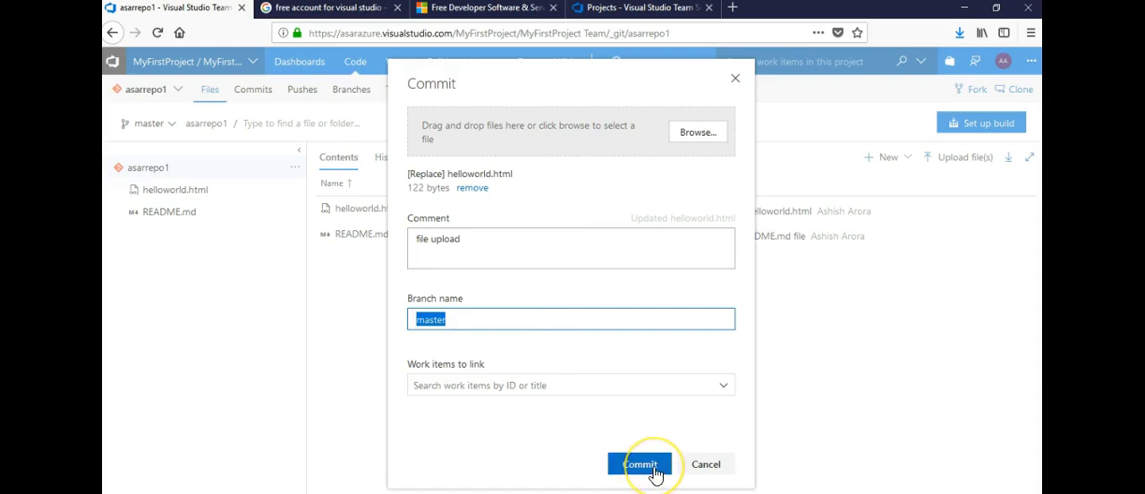
pyautogui.click(655, 469)
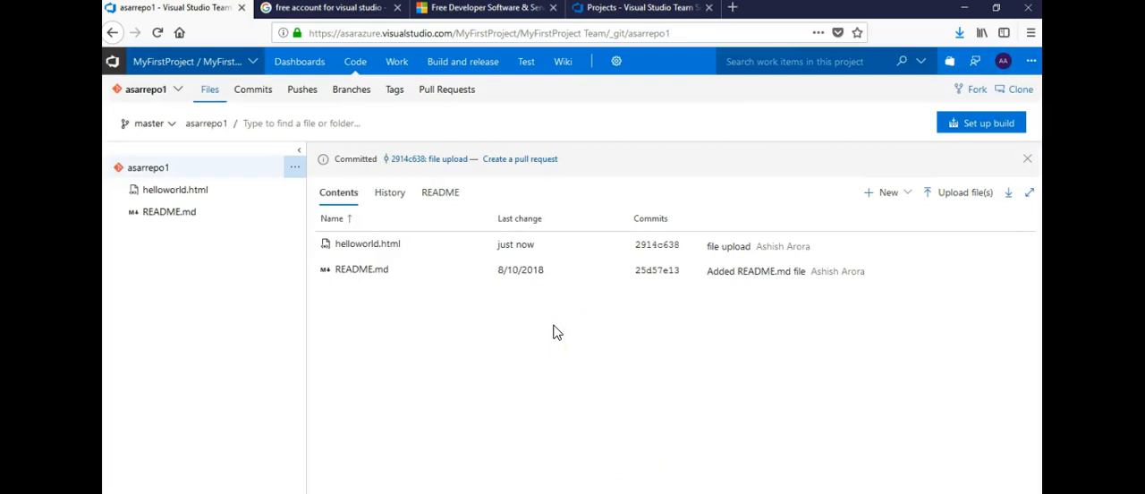
# - Open helloworld.html in asarrepo1 and select its full source code for review
pyautogui.click(468, 348)
pyautogui.click(388, 243)
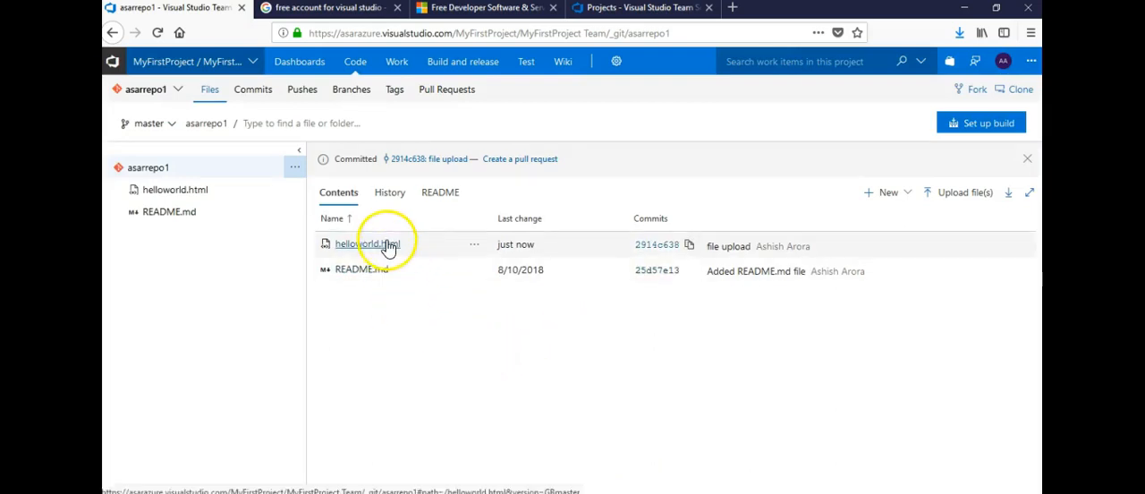
pyautogui.click(518, 295)
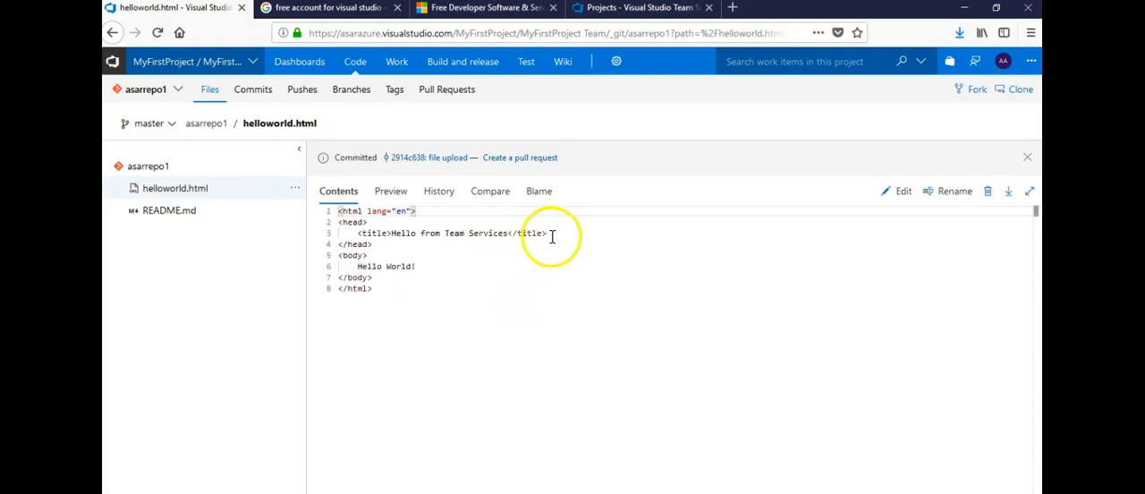
pyautogui.click(383, 301)
pyautogui.moveTo(383, 301); pyautogui.dragTo(336, 212)
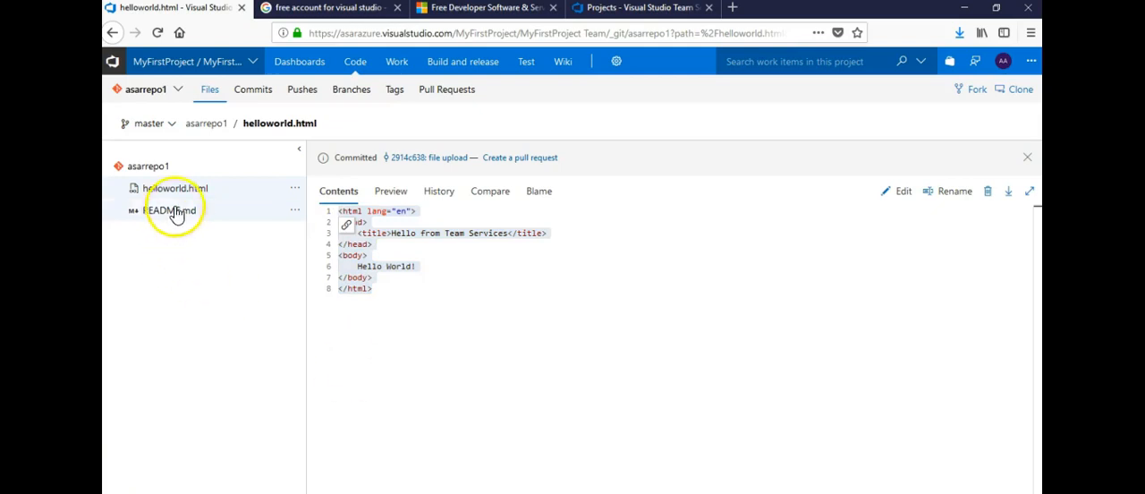
# - Create a new branch named secondarybranch1 based on master in asarrepo1
pyautogui.click(170, 129)
pyautogui.click(158, 235)
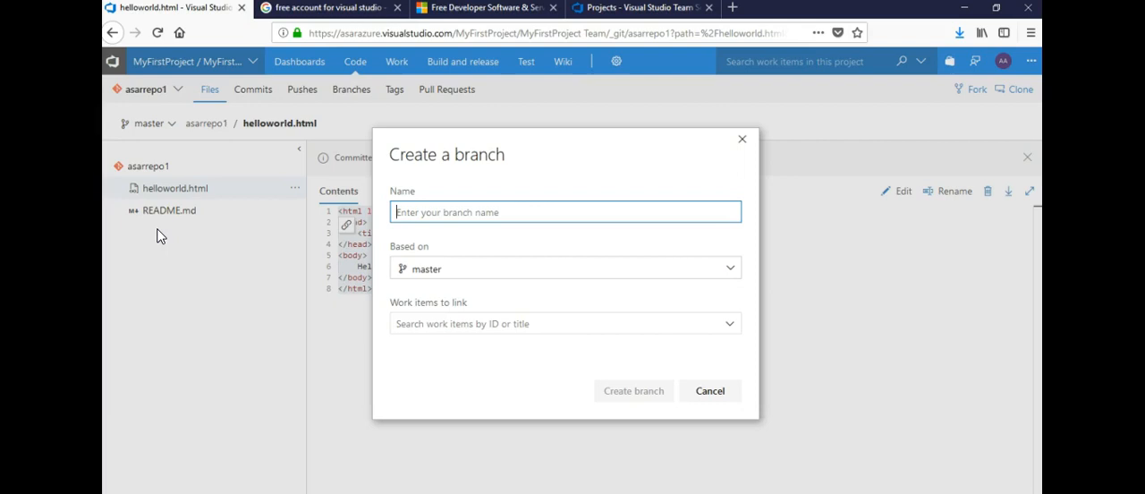
pyautogui.write('secondarybranch1')
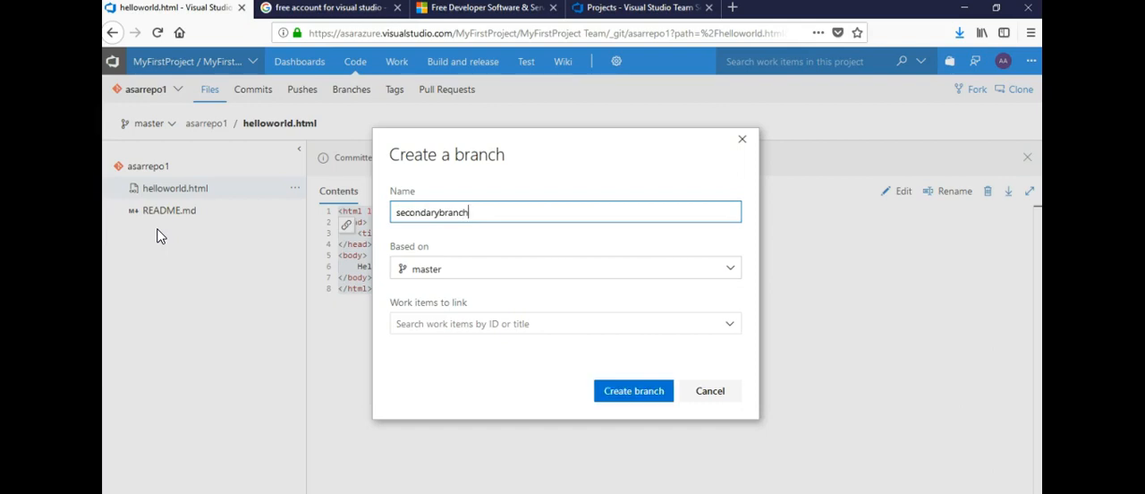
pyautogui.click(442, 277)
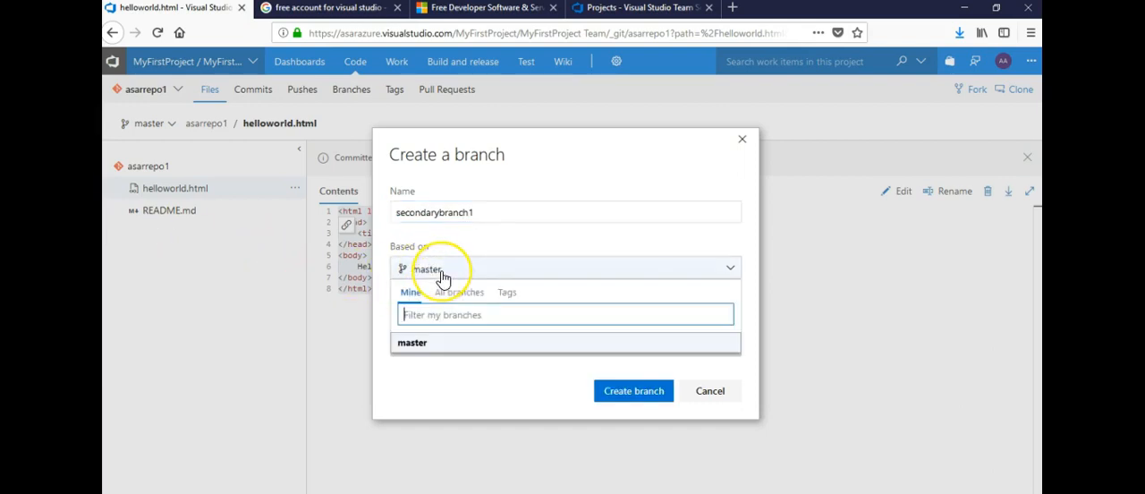
pyautogui.click(442, 276)
pyautogui.click(637, 397)
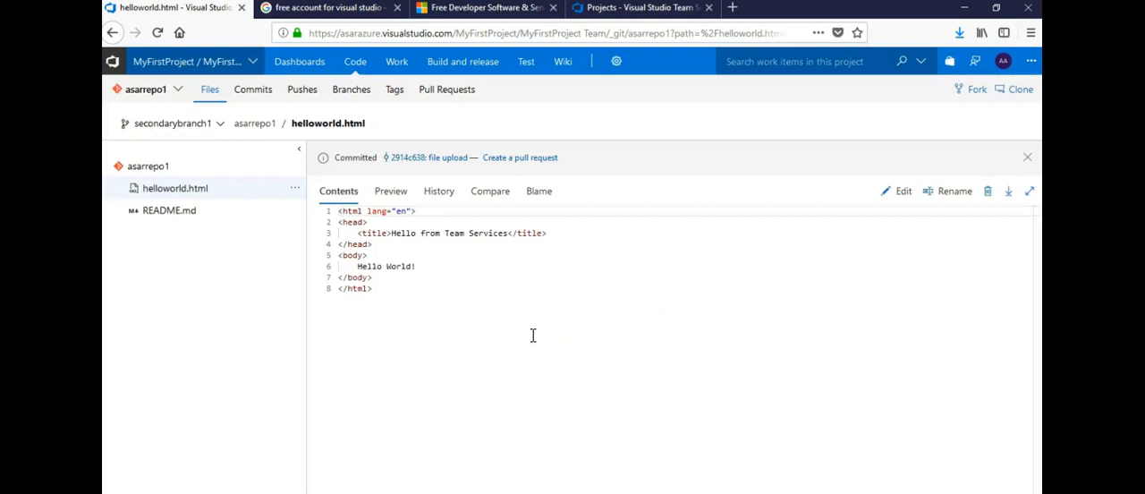
pyautogui.click(293, 191)
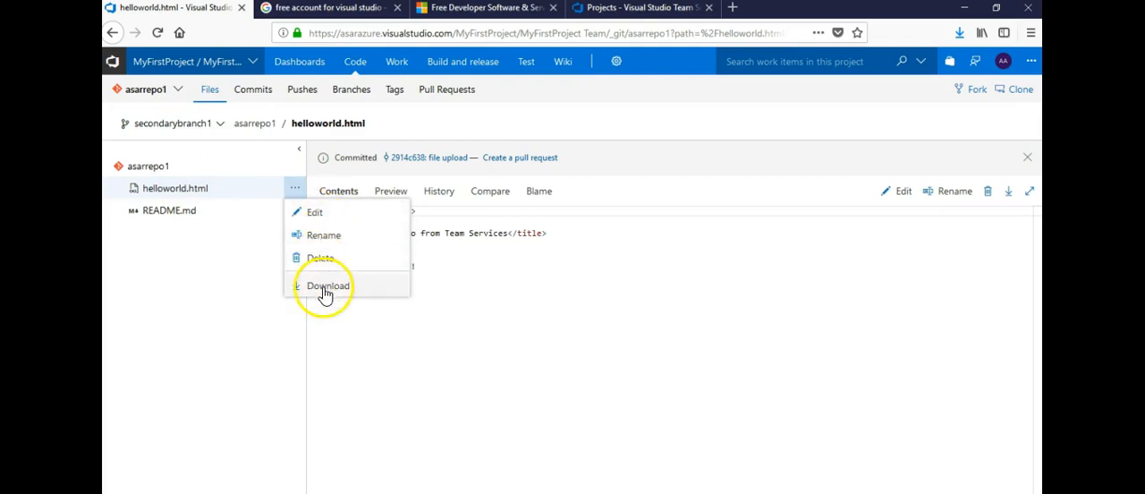
pyautogui.click(322, 219)
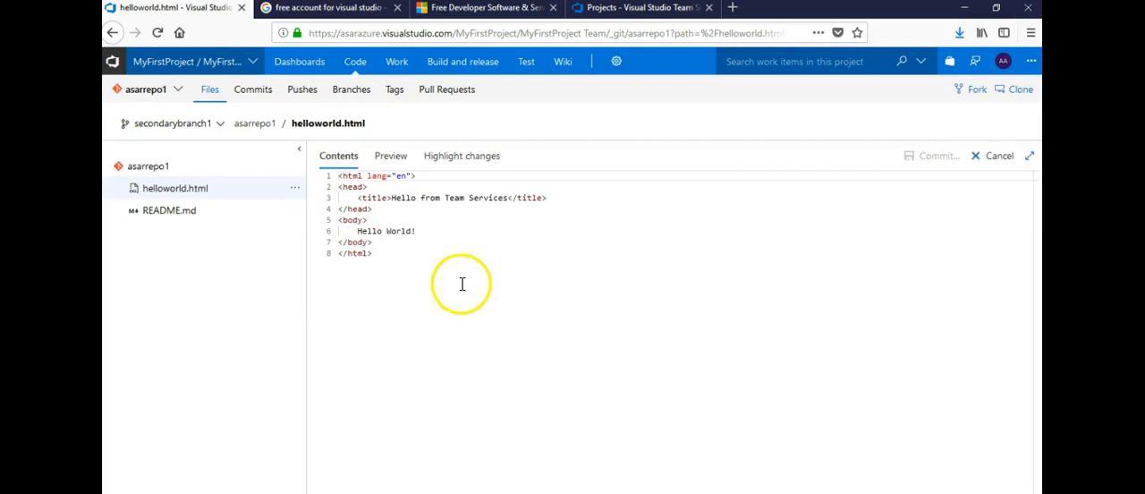
pyautogui.moveTo(506, 197); pyautogui.dragTo(391, 210)
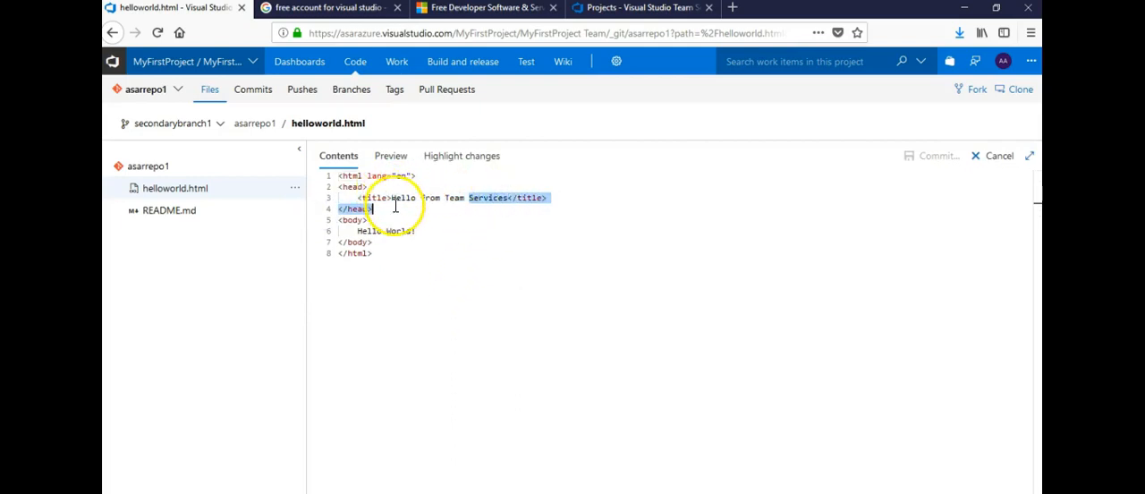
# - View helloworld.html on the master branch and switch back to secondarybranch1
pyautogui.click(208, 128)
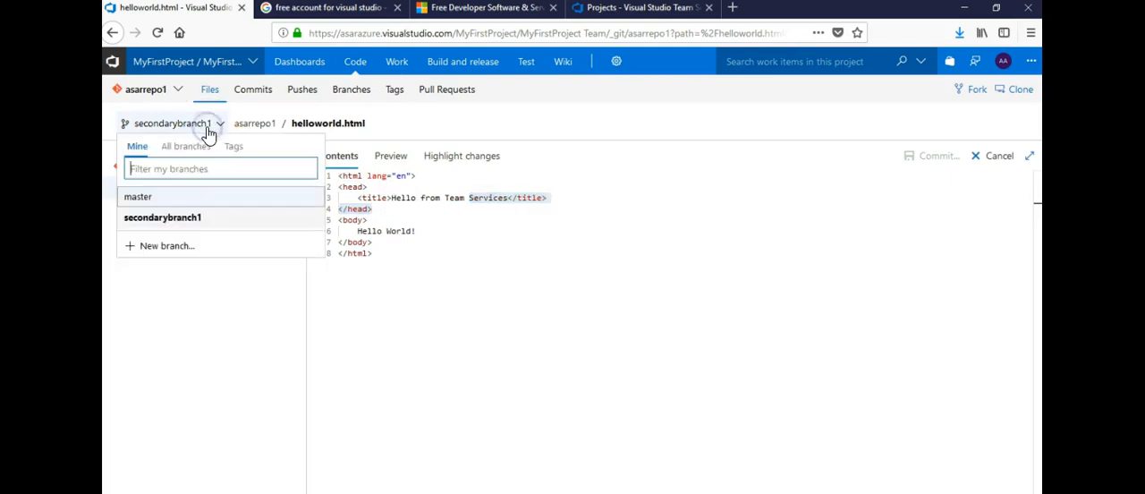
pyautogui.click(150, 201)
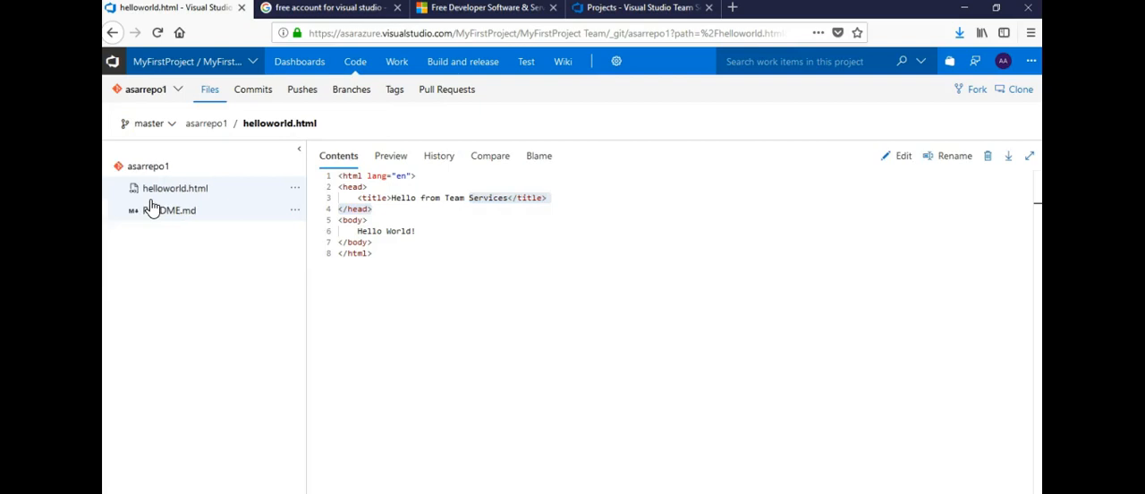
pyautogui.click(179, 166)
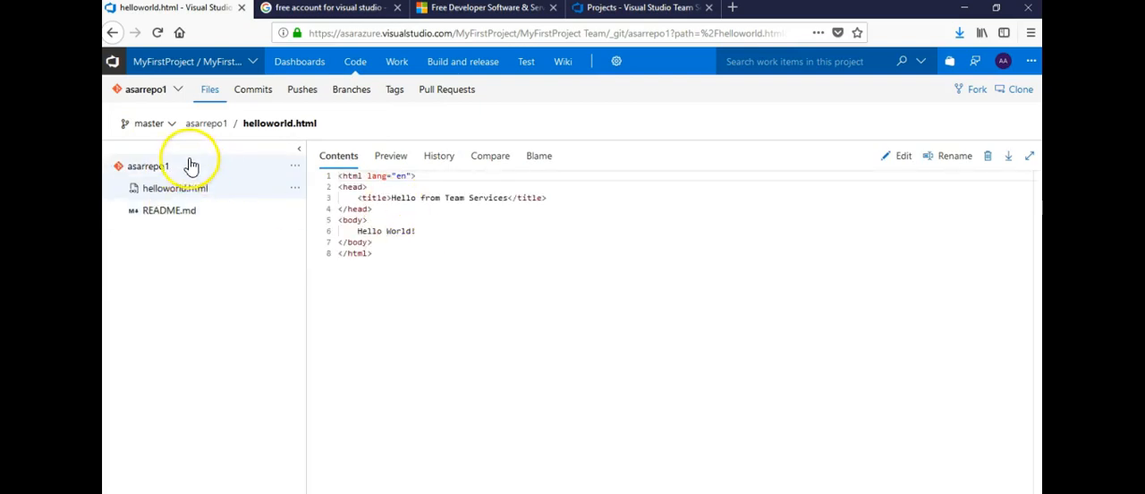
pyautogui.click(177, 129)
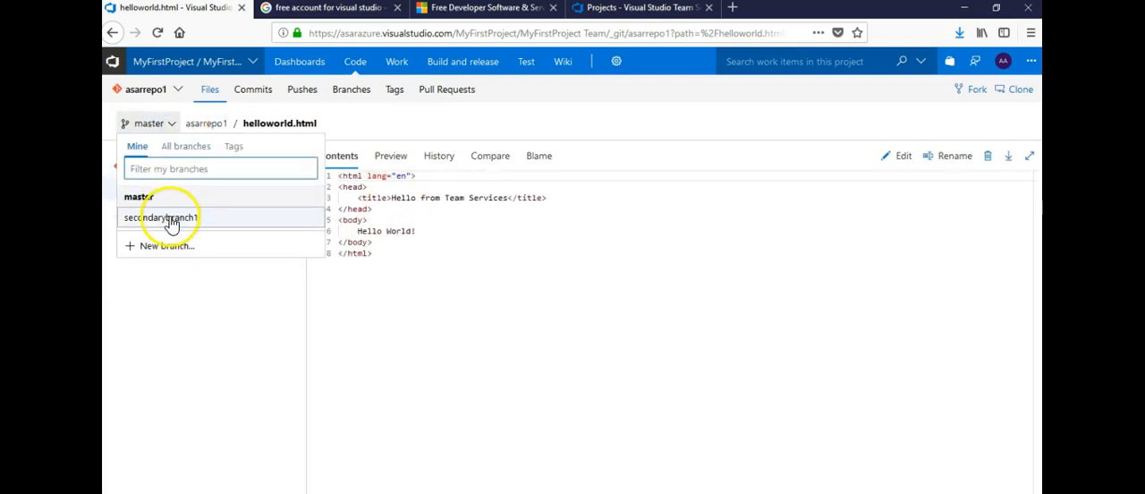
pyautogui.click(169, 219)
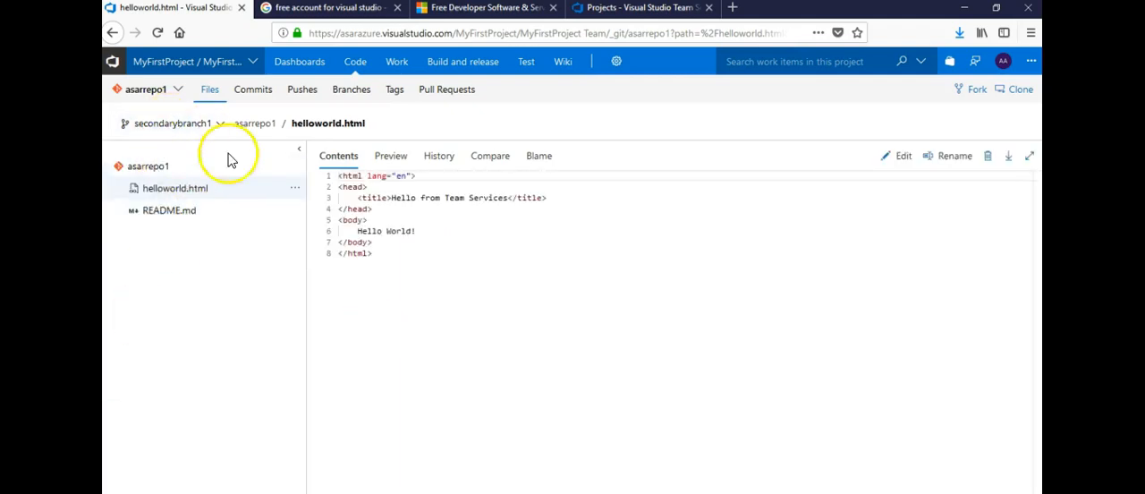
# - Edit helloworld.html on secondarybranch1, adding "and" plus the author's full name after "Hello from Team Services" in the title
pyautogui.click(507, 202)
pyautogui.press('space')
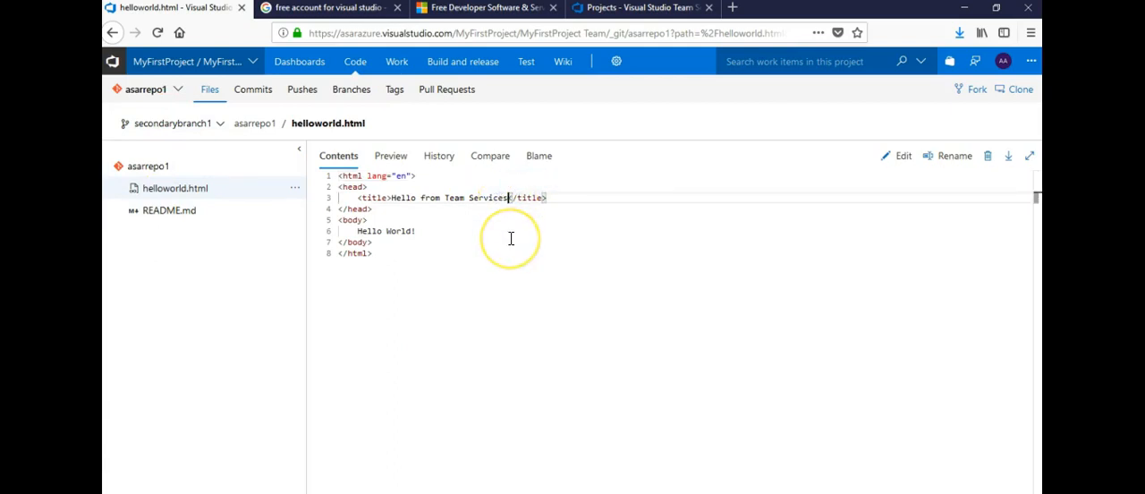
pyautogui.click(895, 165)
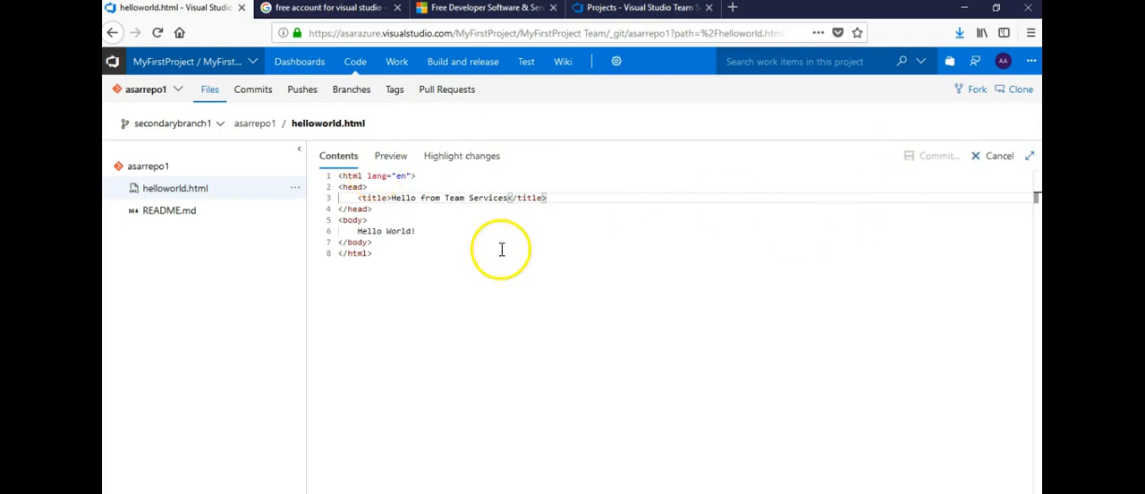
pyautogui.write('and Ashish ')
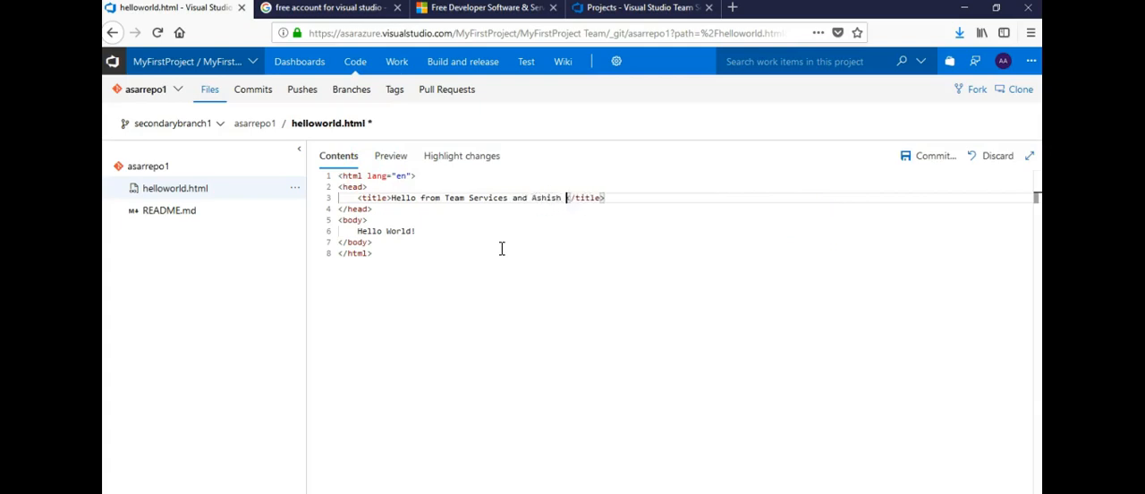
pyautogui.write('Aroa')
pyautogui.press('BackSpace')
pyautogui.write('ra')
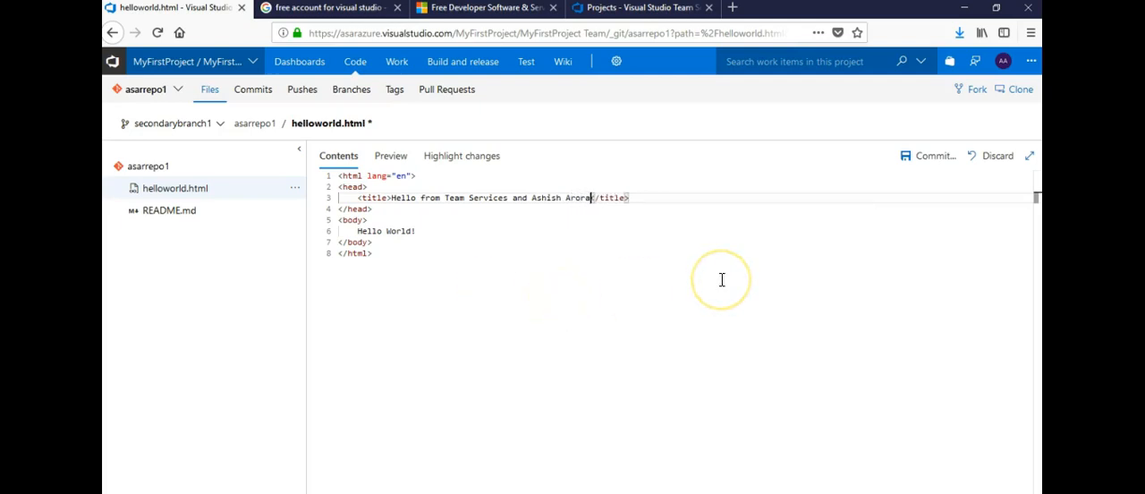
# - Start the commit and extend its comment "Updated helloworld.html" with "and added", the author's full name and "in the body section"
pyautogui.click(924, 161)
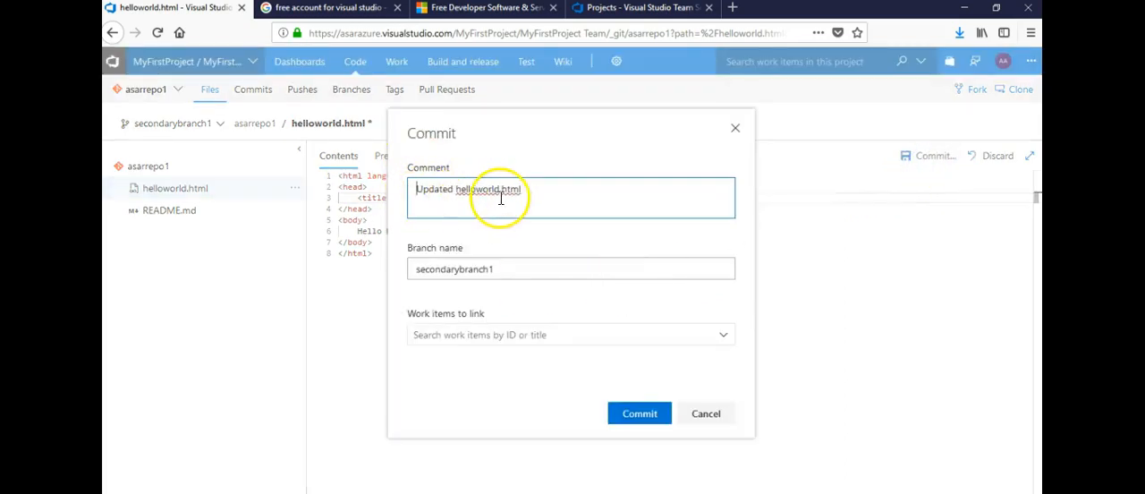
pyautogui.click(530, 188)
pyautogui.write('and added')
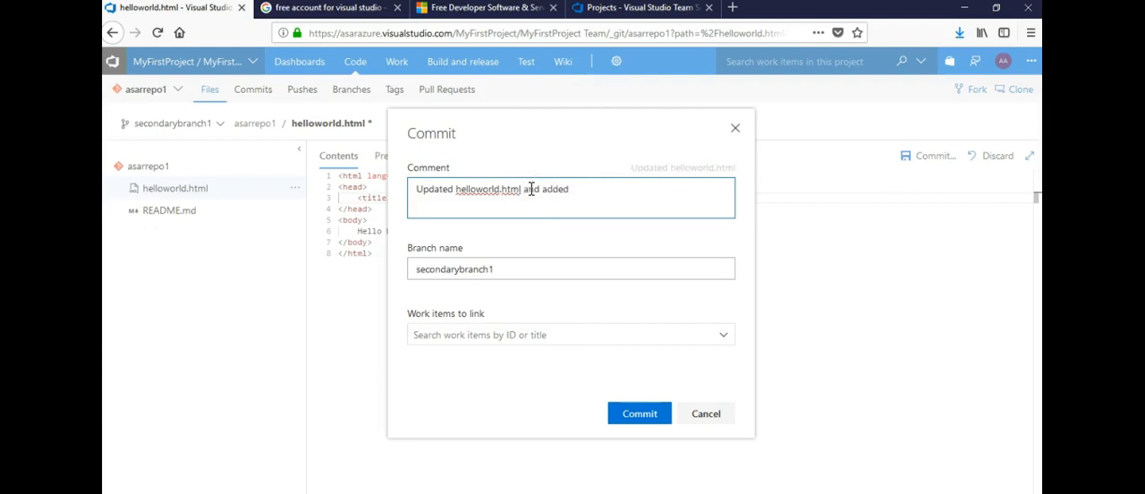
pyautogui.write('Ashish Arora (')
pyautogui.write('n the first o')
pyautogui.press('BackSpace')
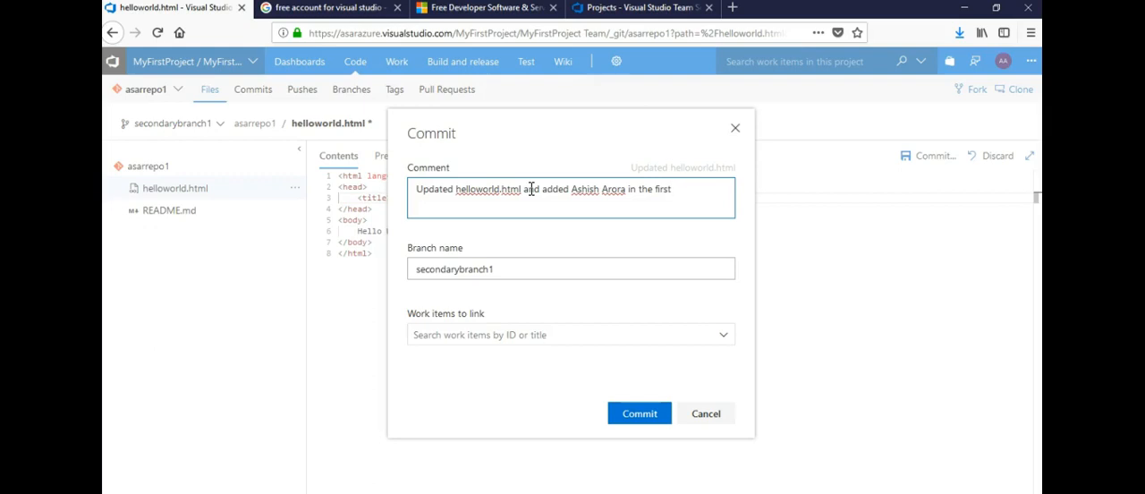
pyautogui.press('BackSpace')
pyautogui.press('BackSpace')
pyautogui.press('BackSpace')
pyautogui.write('body art')
pyautogui.write('section')
# - Keep secondarybranch1 as the target branch and commit the helloworld.html change
pyautogui.click(502, 276)
pyautogui.click(503, 277)
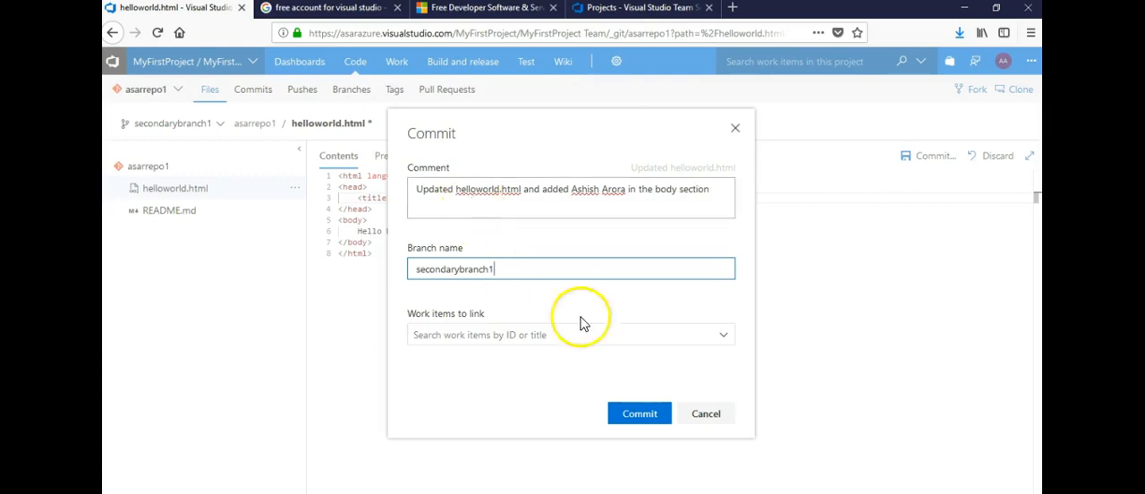
pyautogui.click(637, 416)
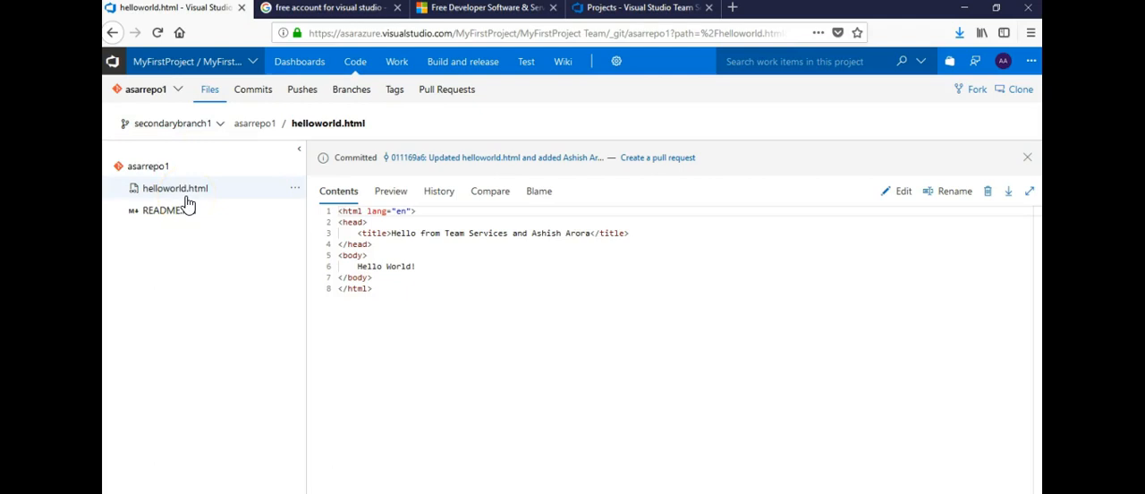
# - Preview the rendered helloworld.html on secondarybranch1 and return to its source contents
pyautogui.click(392, 198)
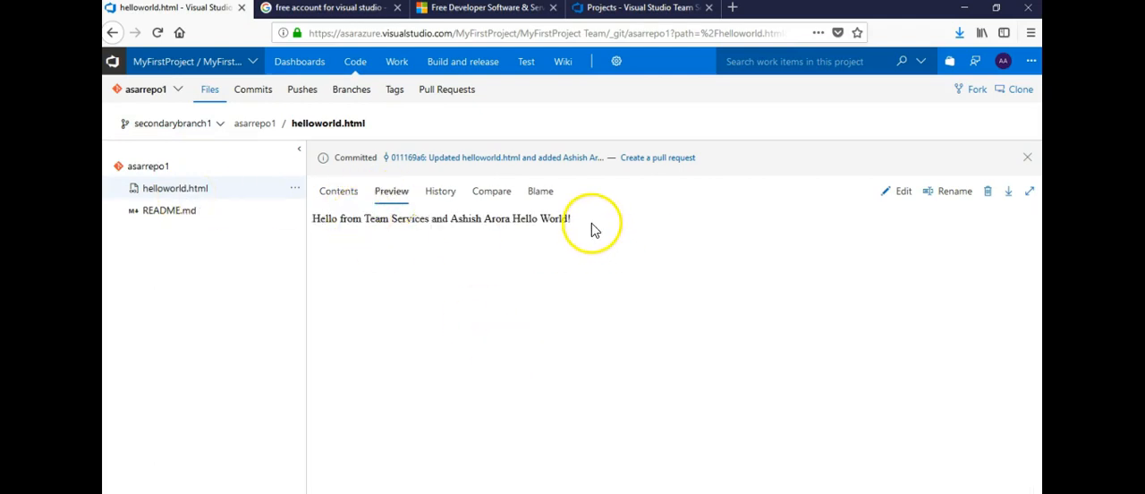
pyautogui.tripleClick(588, 220)
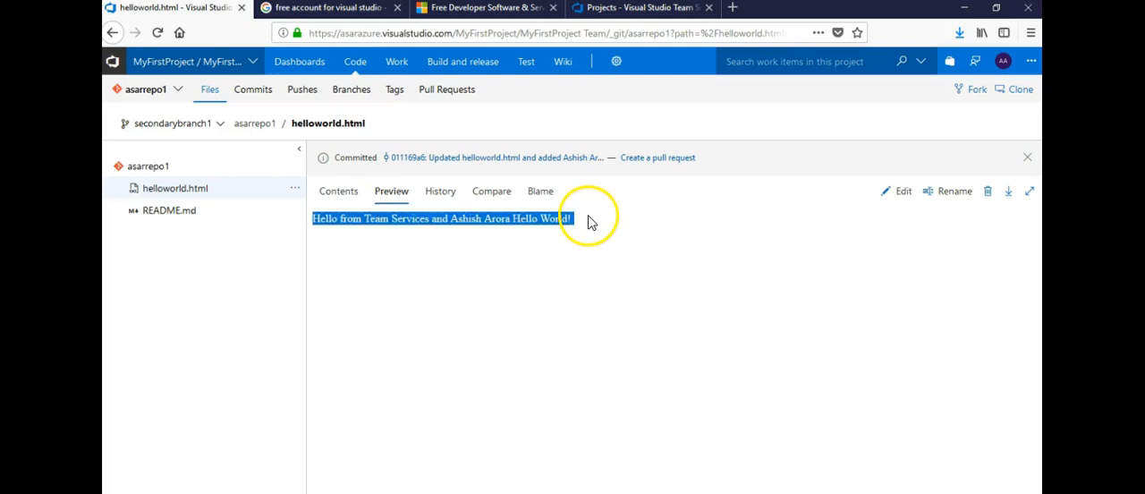
pyautogui.click(340, 193)
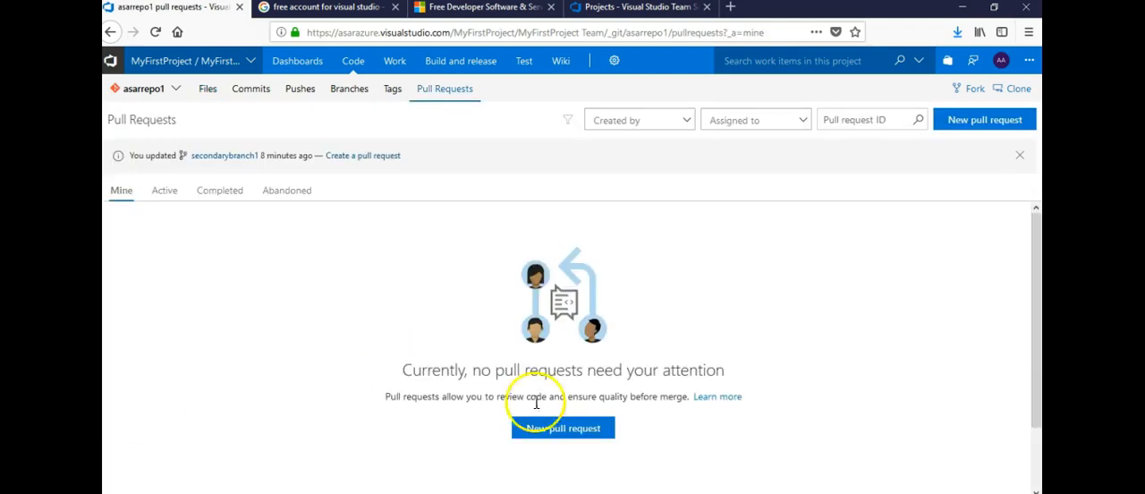
# - Create a pull request from secondarybranch1 into master, keeping the prefilled title, description and MyFirstProject Team reviewer
pyautogui.click(974, 128)
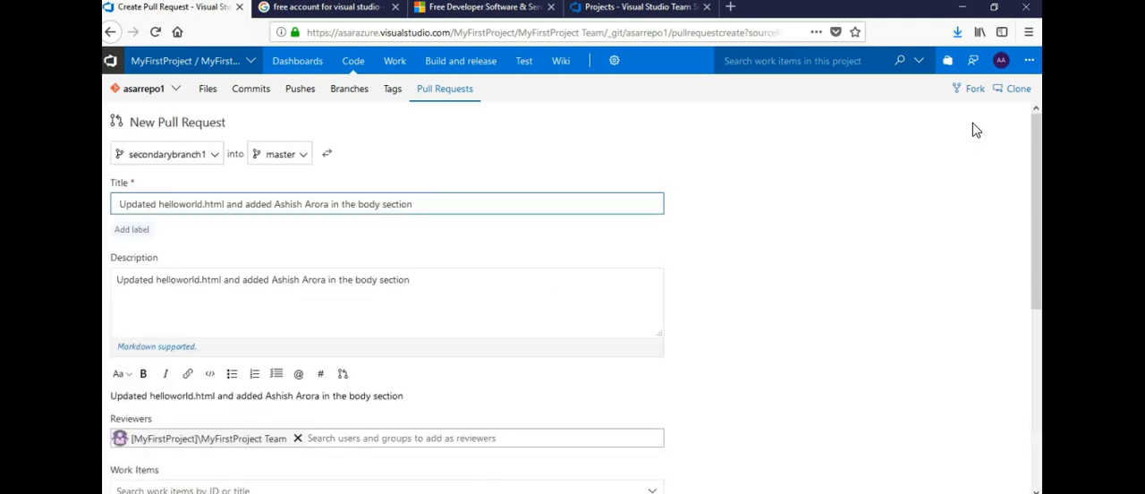
pyautogui.click(190, 158)
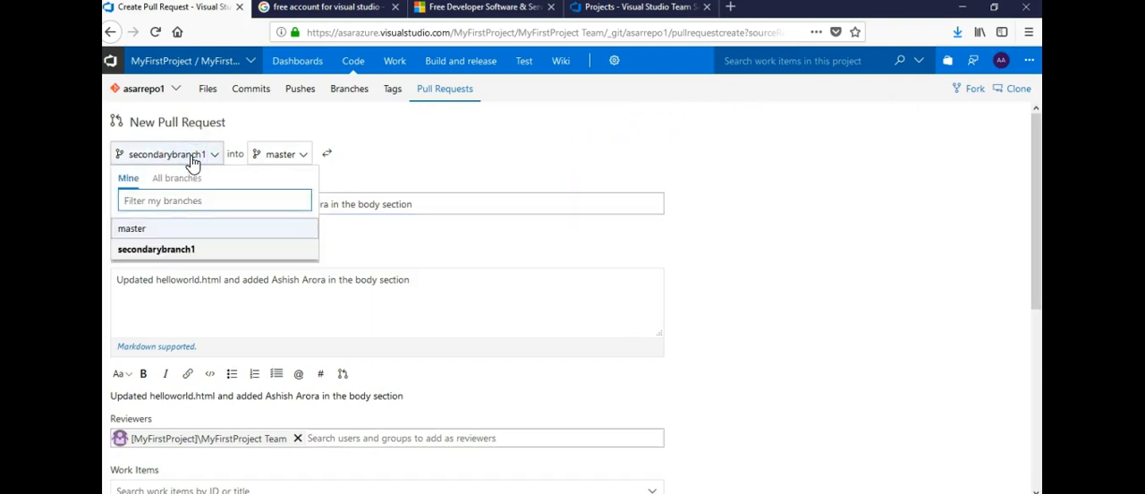
pyautogui.click(190, 159)
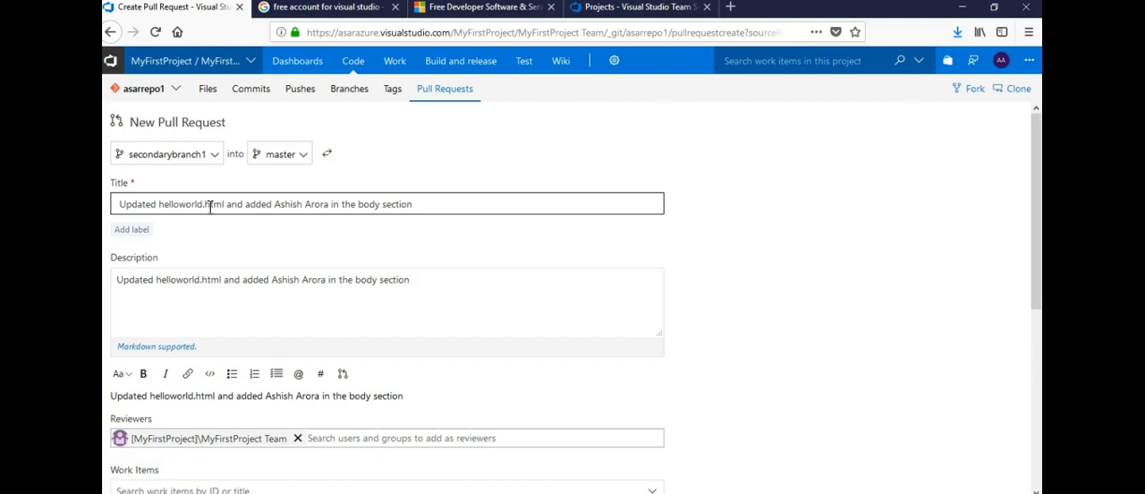
pyautogui.click(319, 309)
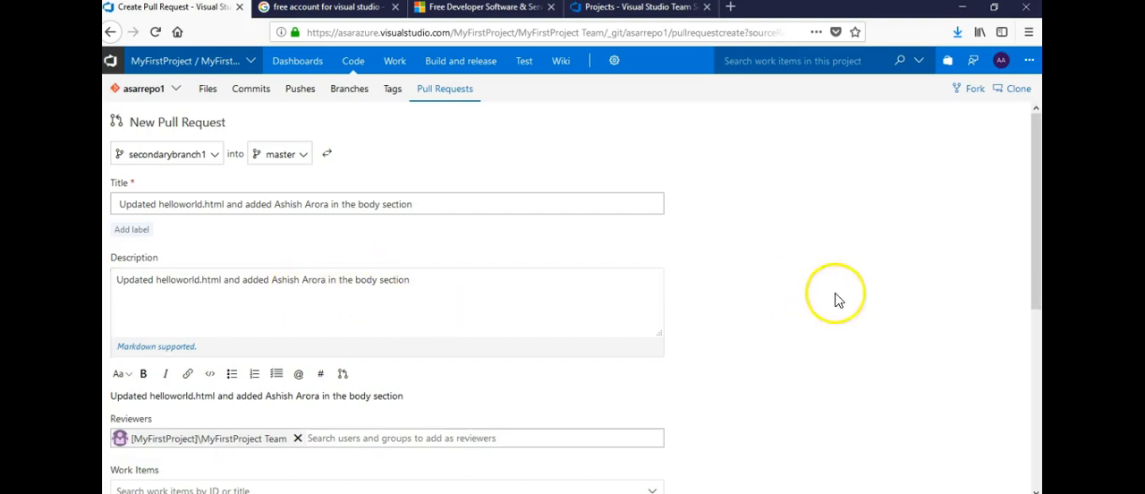
pyautogui.moveTo(1035, 168); pyautogui.dragTo(1037, 227)
pyautogui.click(637, 427)
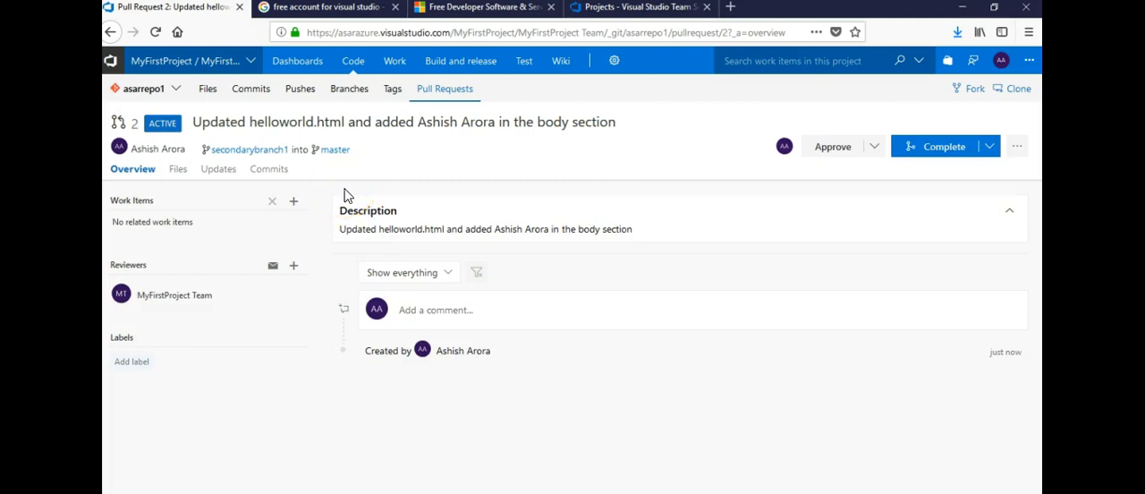
# - Approve the pull request and complete its merge into master with deletion of secondarybranch1 after merging turned off
pyautogui.click(875, 148)
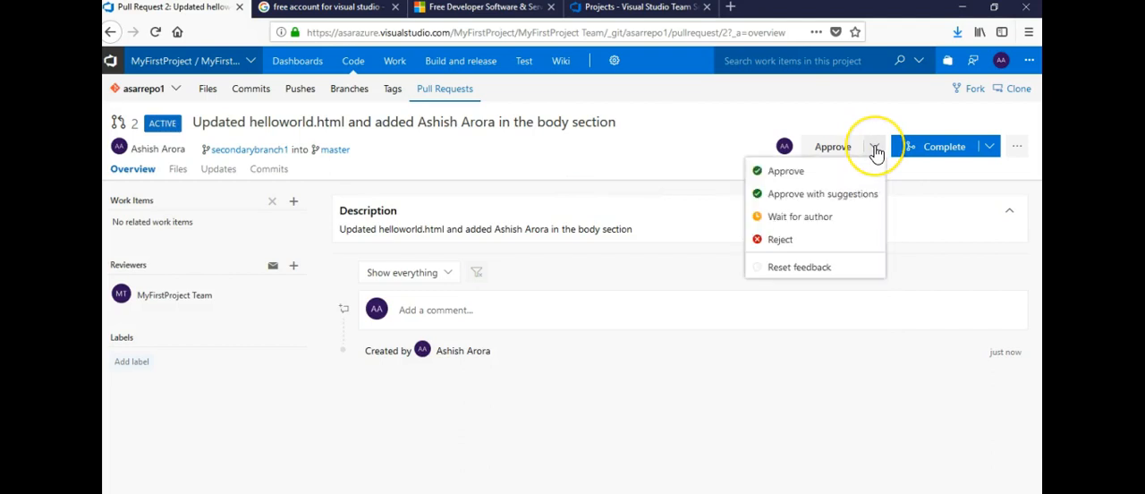
pyautogui.click(777, 174)
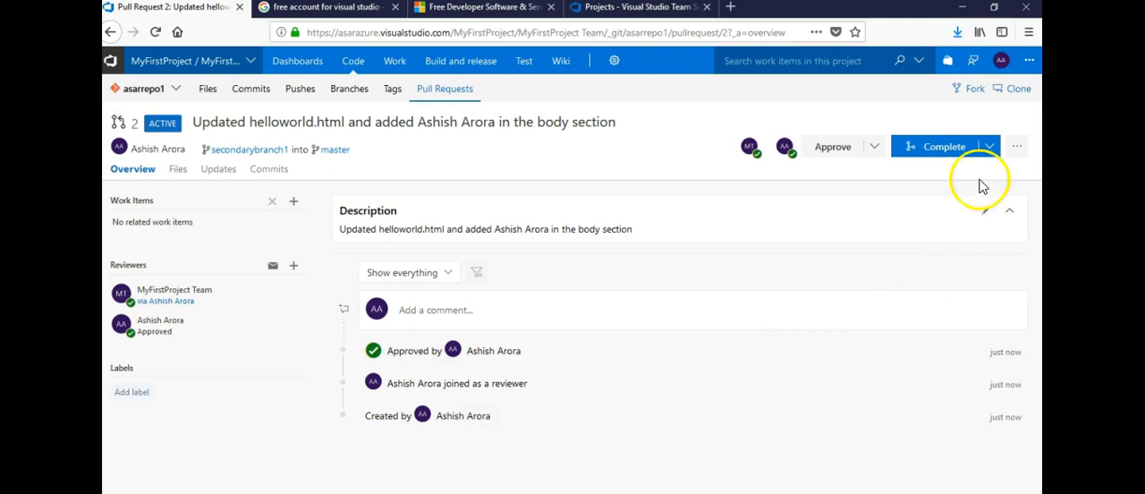
pyautogui.click(989, 148)
pyautogui.click(919, 170)
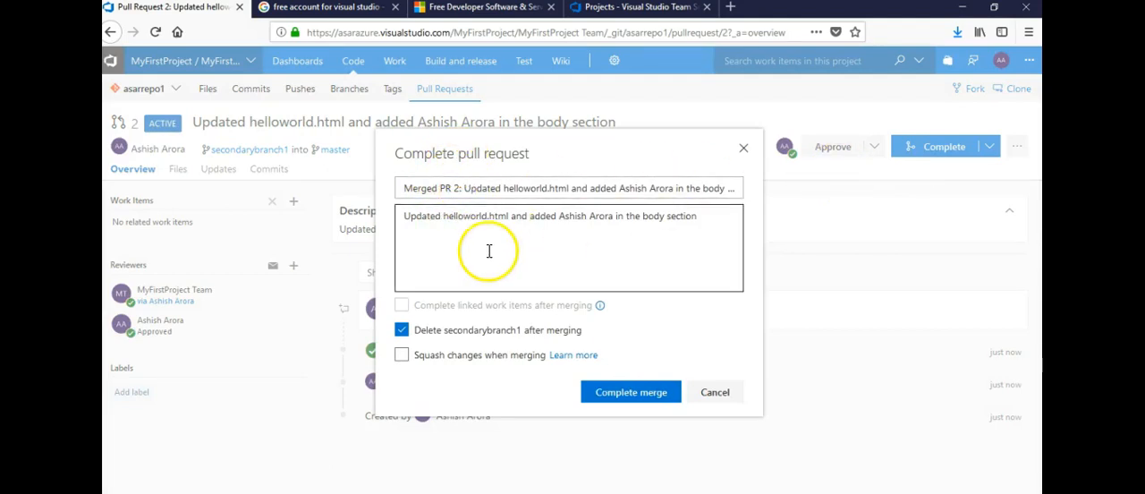
pyautogui.click(469, 338)
pyautogui.click(470, 338)
pyautogui.click(469, 338)
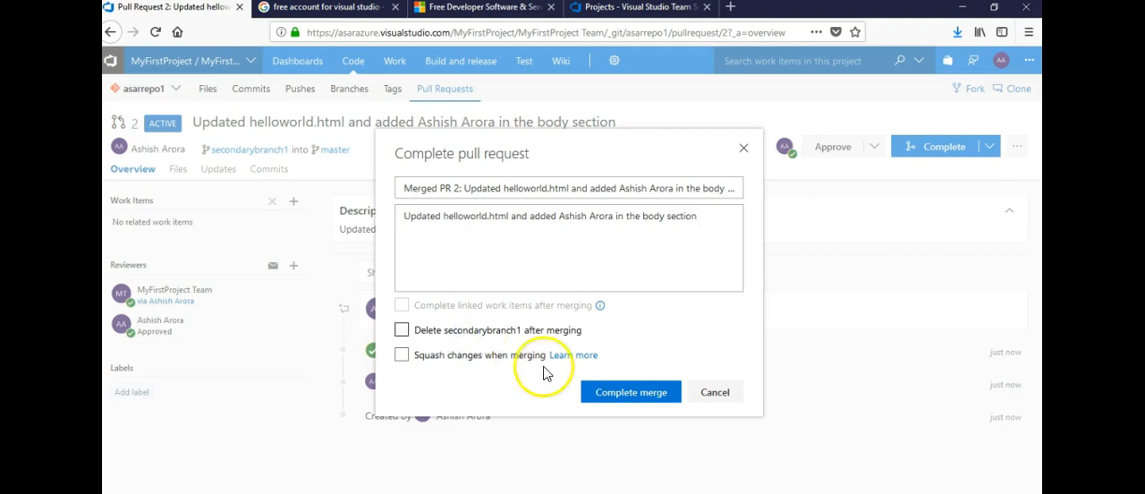
pyautogui.click(610, 402)
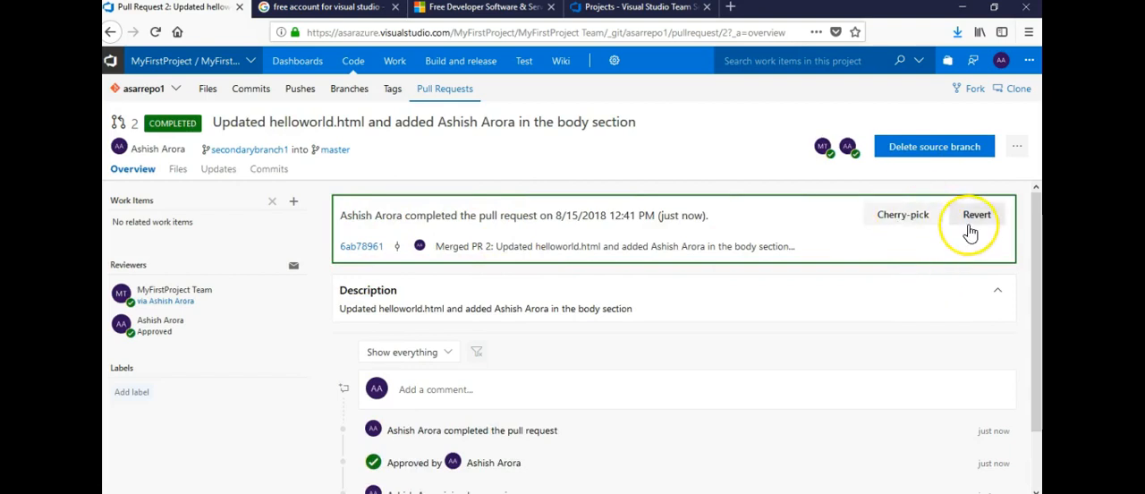
# - Open the merge commit's helloworld.html change as an inline diff and compare it against the "Added helloworld.html" version
pyautogui.click(355, 250)
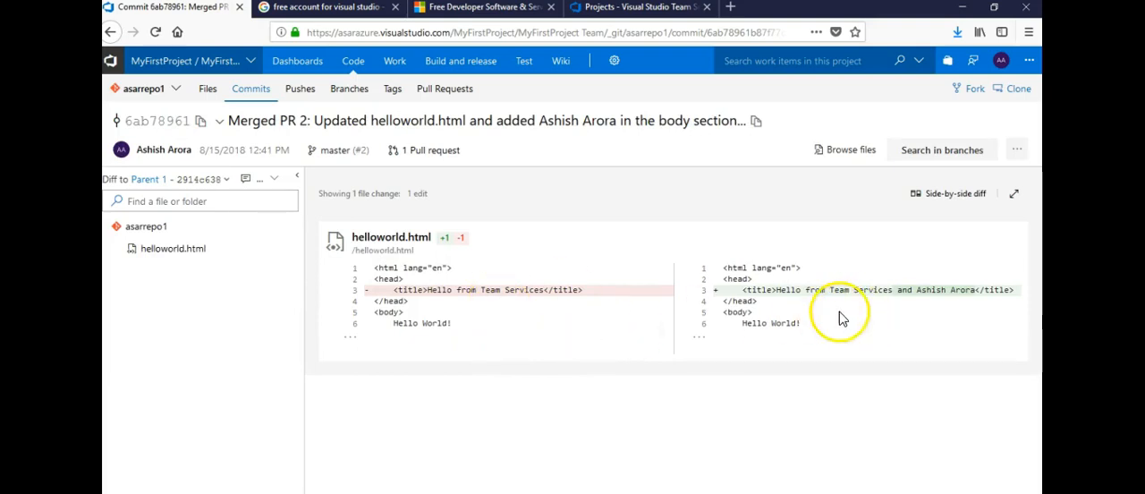
pyautogui.click(175, 251)
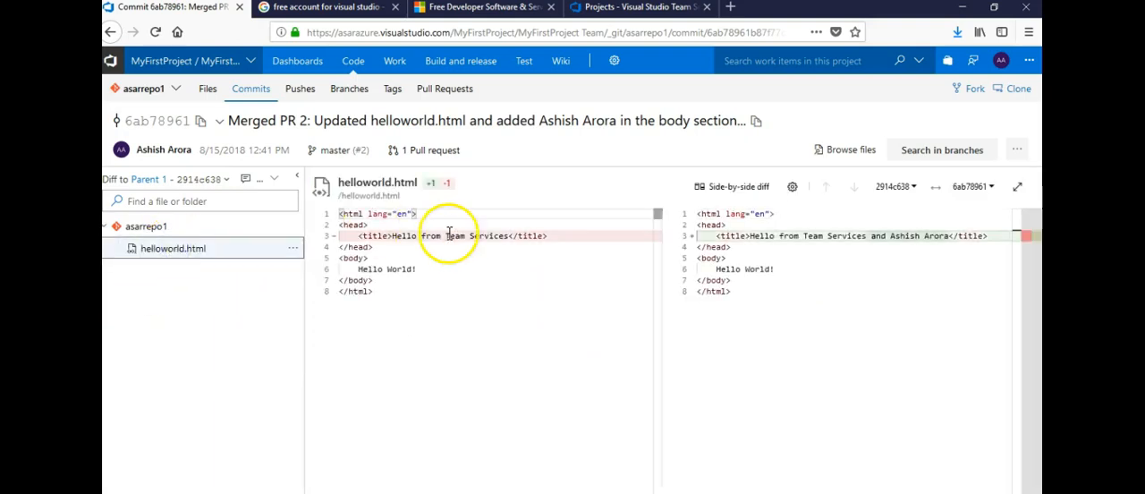
pyautogui.click(729, 201)
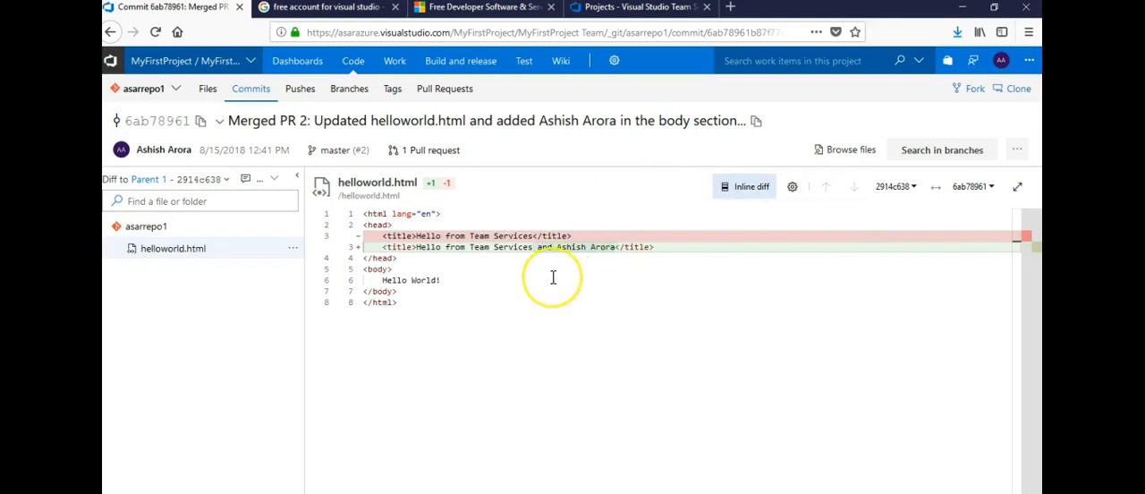
pyautogui.click(489, 250)
pyautogui.doubleClick(490, 249)
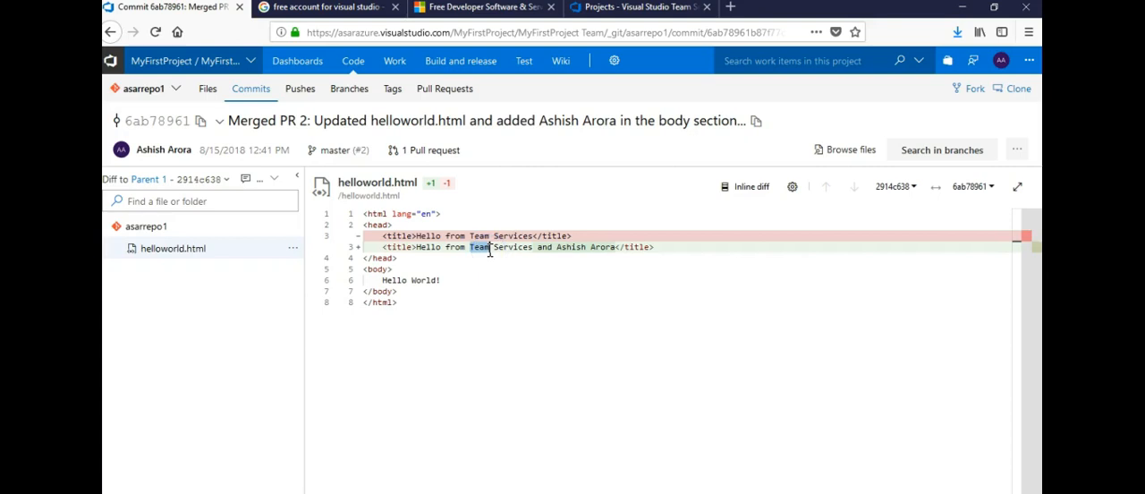
pyautogui.click(913, 188)
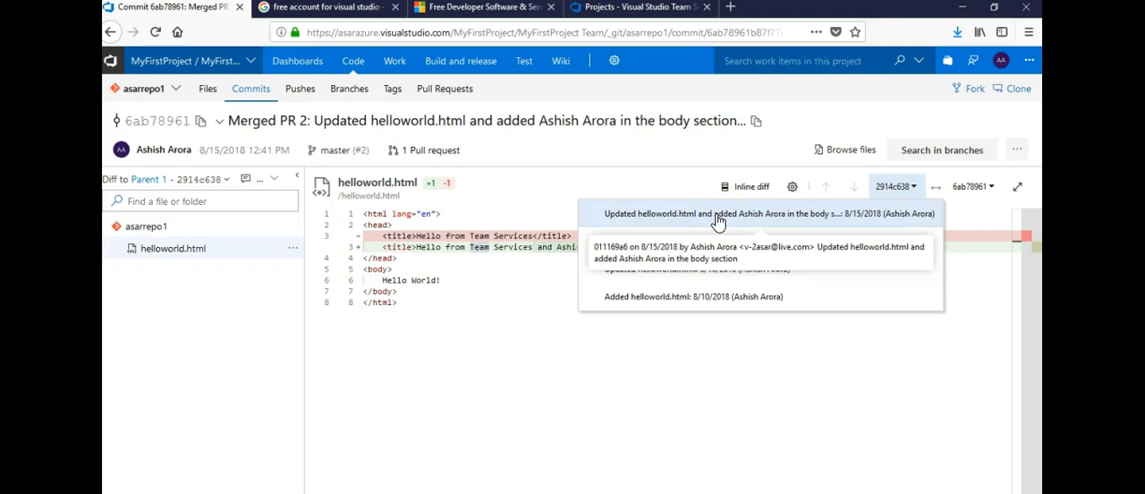
pyautogui.click(709, 297)
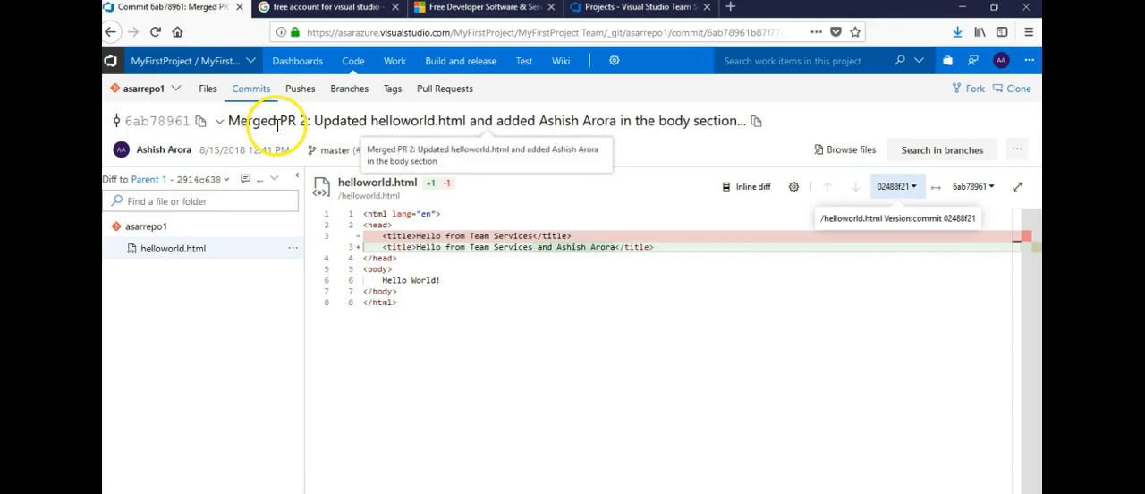
# - Return to the asarrepo1 files and view the contents of helloworld.html on secondarybranch1
pyautogui.click(207, 92)
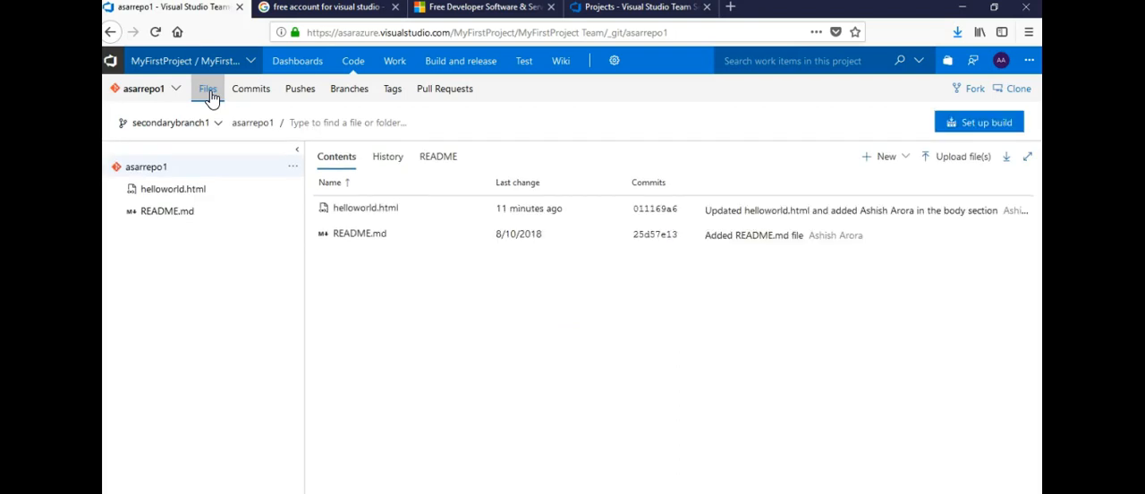
pyautogui.click(175, 203)
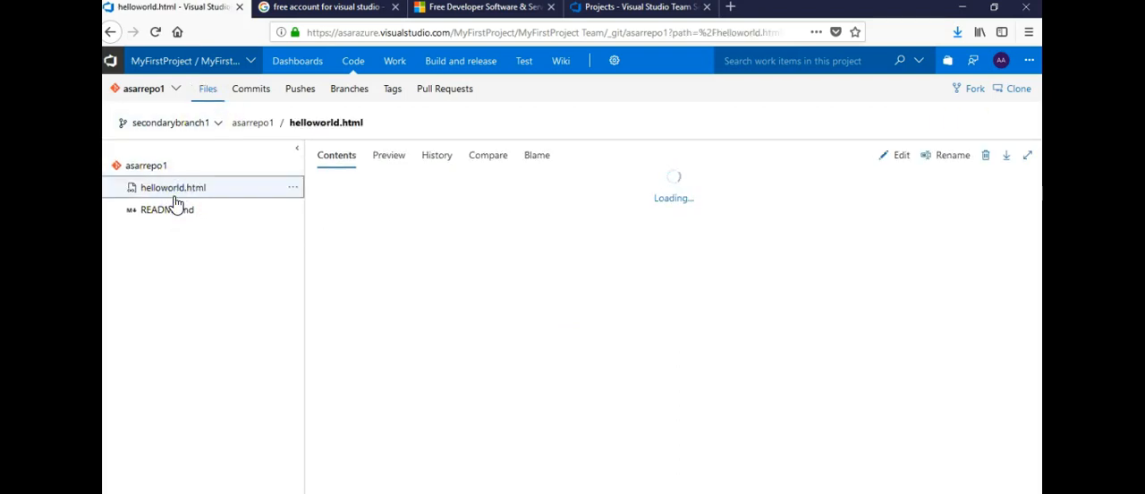
pyautogui.click(436, 228)
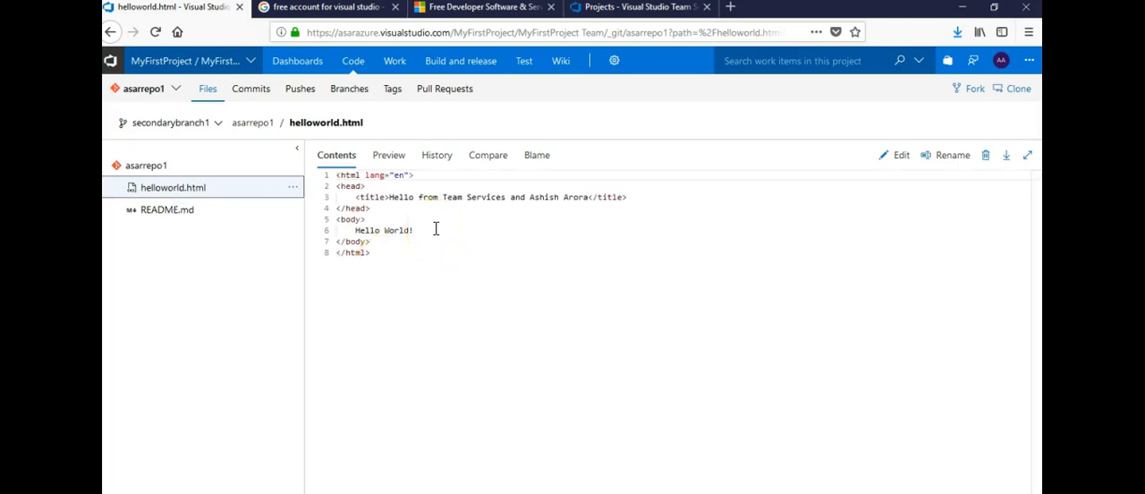